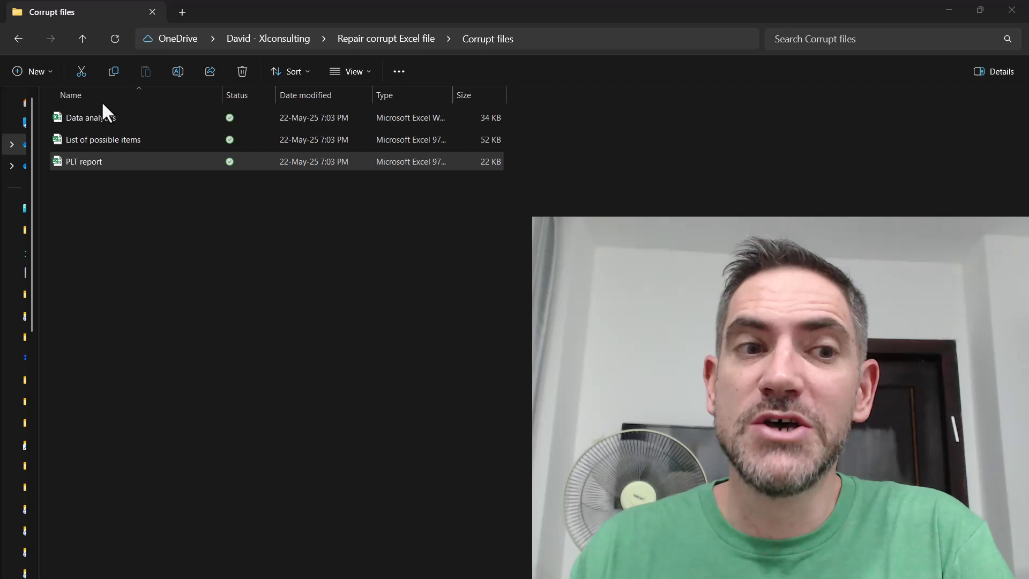
Open PLT report in Excel despite the format-mismatch warning, look over the garbled sheet, and close it
{"action": "left_click", "coordinate": [204, 158]}
{"action": "double_click", "coordinate": [204, 157]}
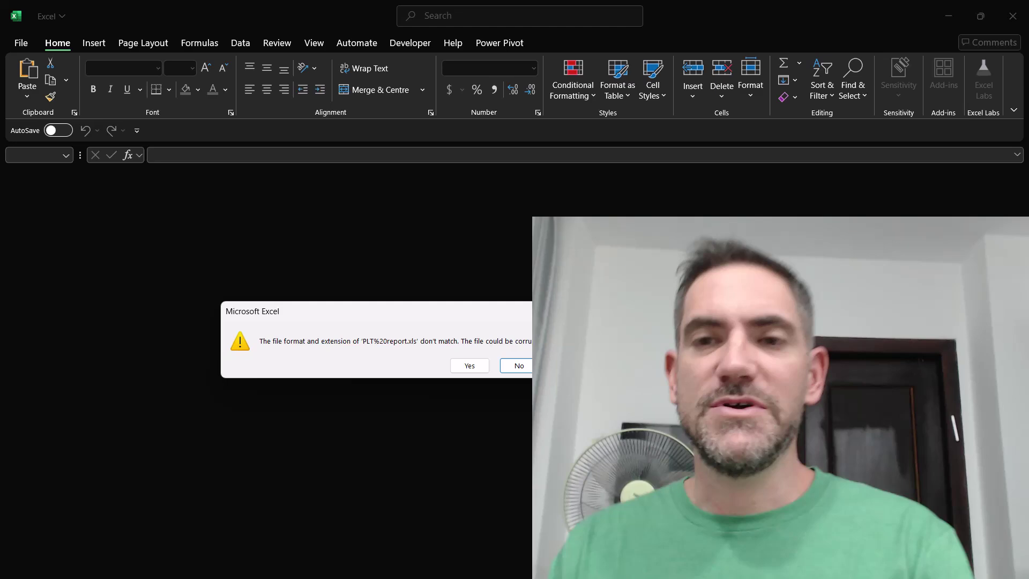
{"action": "left_click", "coordinate": [460, 365]}
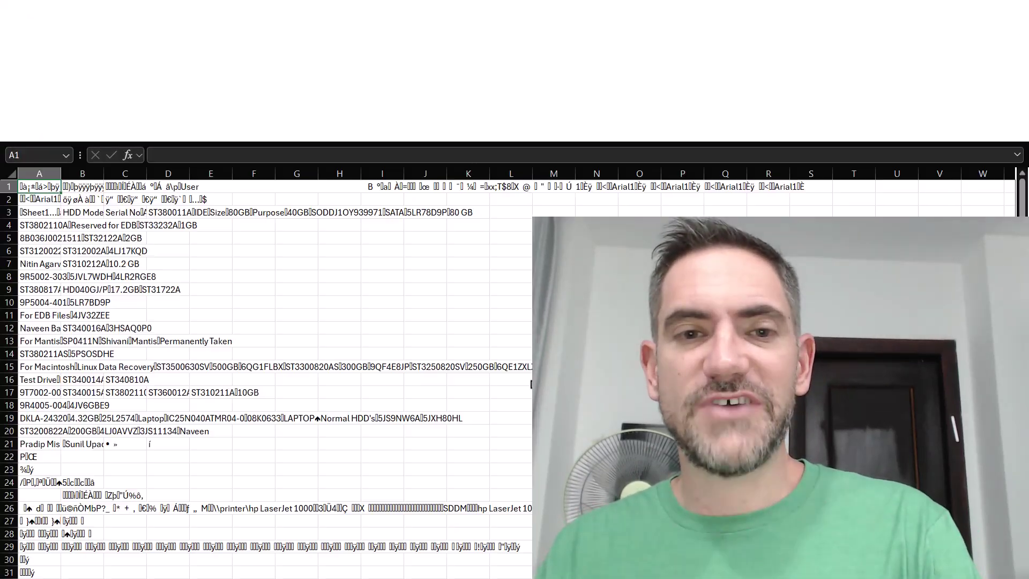
{"action": "scroll", "coordinate": [155, 379], "scroll_direction": "down", "scroll_amount": 5}
{"action": "scroll", "coordinate": [179, 402], "scroll_direction": "up", "scroll_amount": 2}
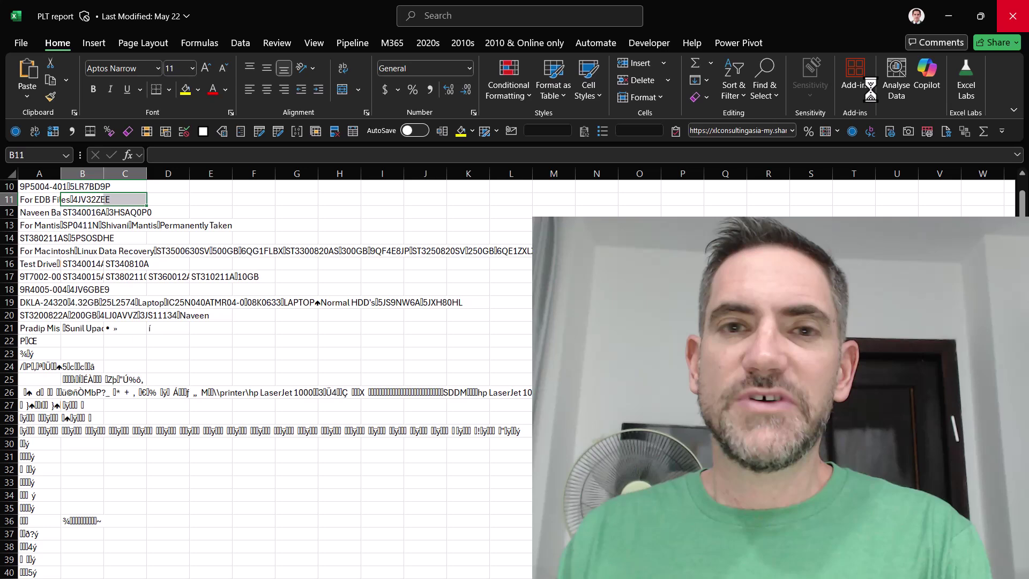
{"action": "left_click", "coordinate": [1022, 10]}
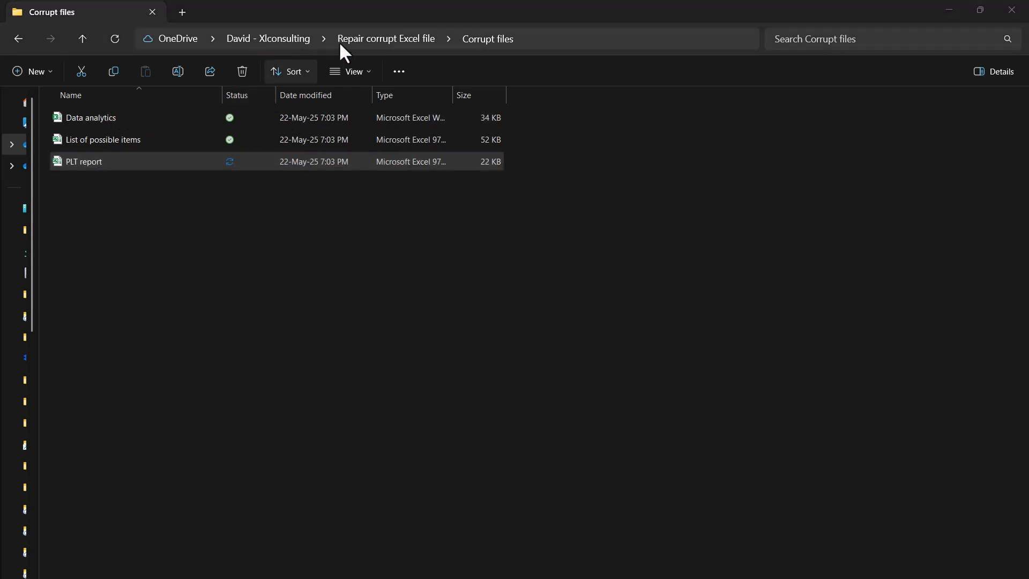
In the parent folder, review the OneDrive version history of Excel Online formula by examples
{"action": "left_click", "coordinate": [391, 37]}
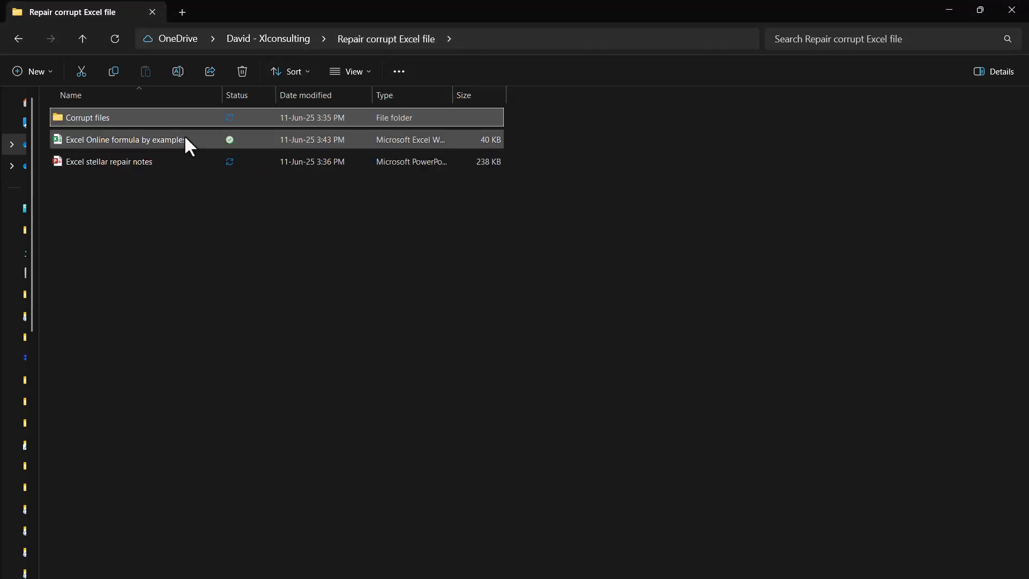
{"action": "left_click", "coordinate": [170, 139]}
{"action": "right_click", "coordinate": [169, 140]}
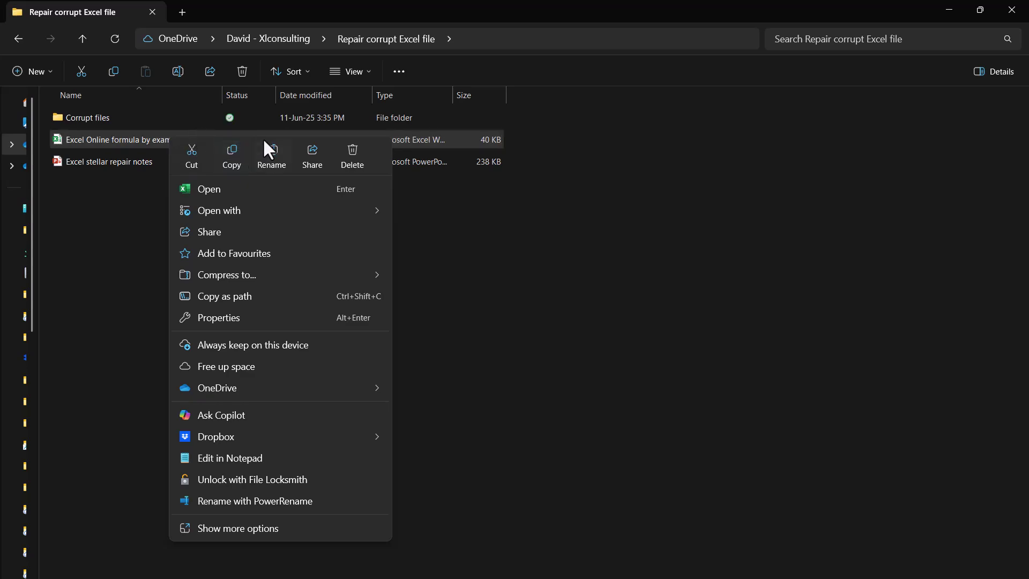
{"action": "mouse_move", "coordinate": [353, 388]}
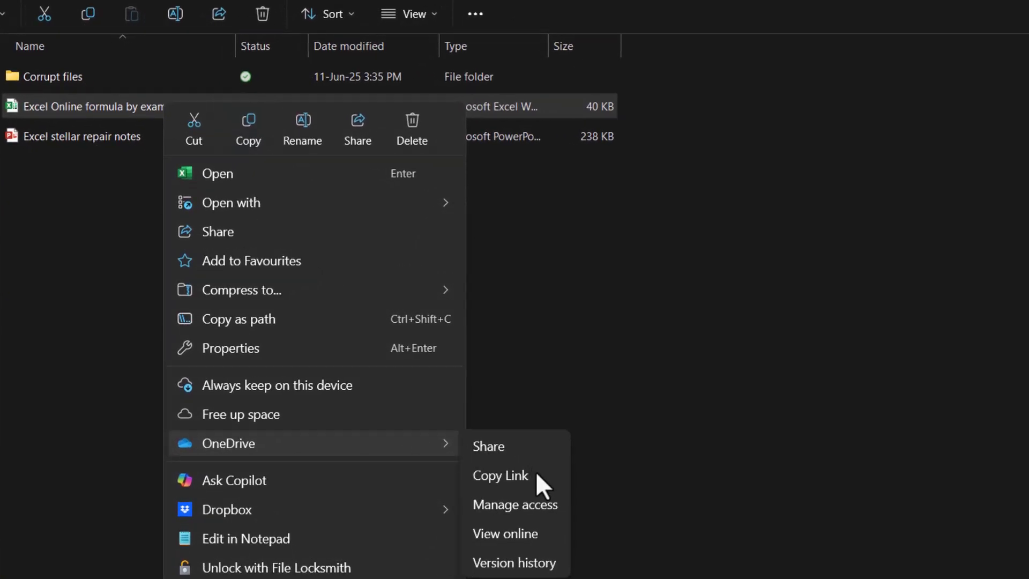
{"action": "left_click", "coordinate": [544, 562]}
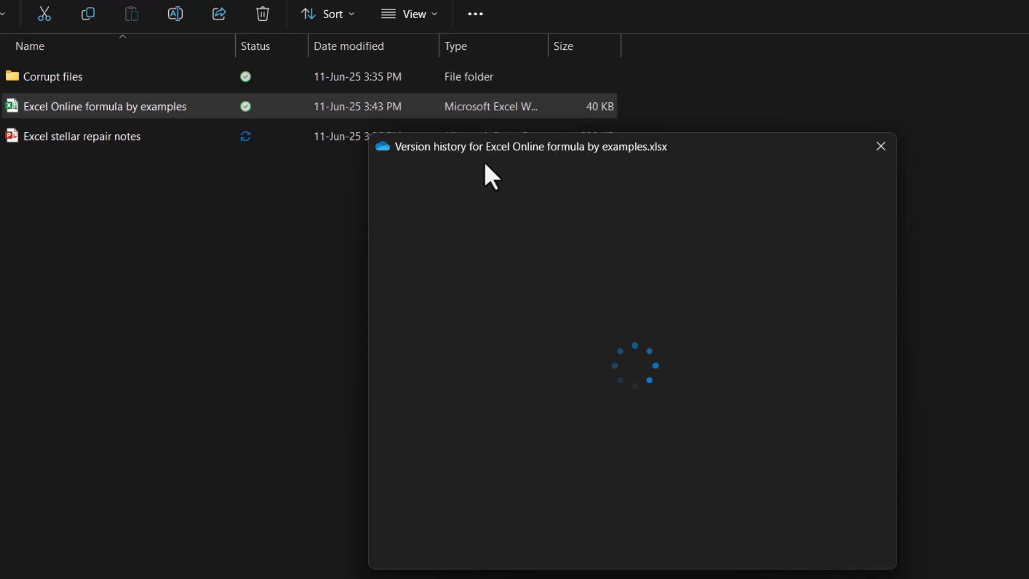
{"action": "left_click_drag", "start_coordinate": [559, 148], "coordinate": [215, 166]}
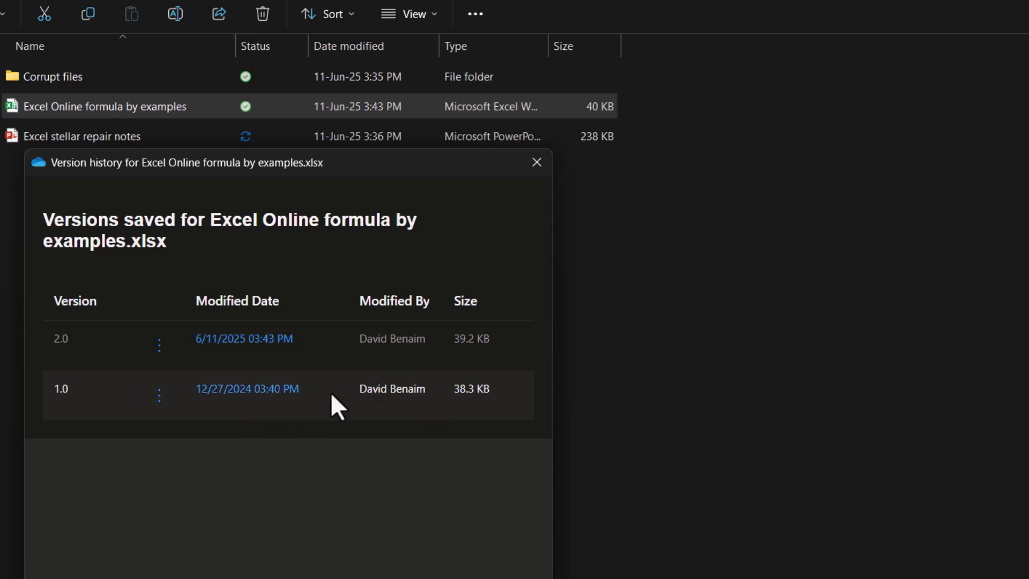
{"action": "left_click", "coordinate": [541, 160]}
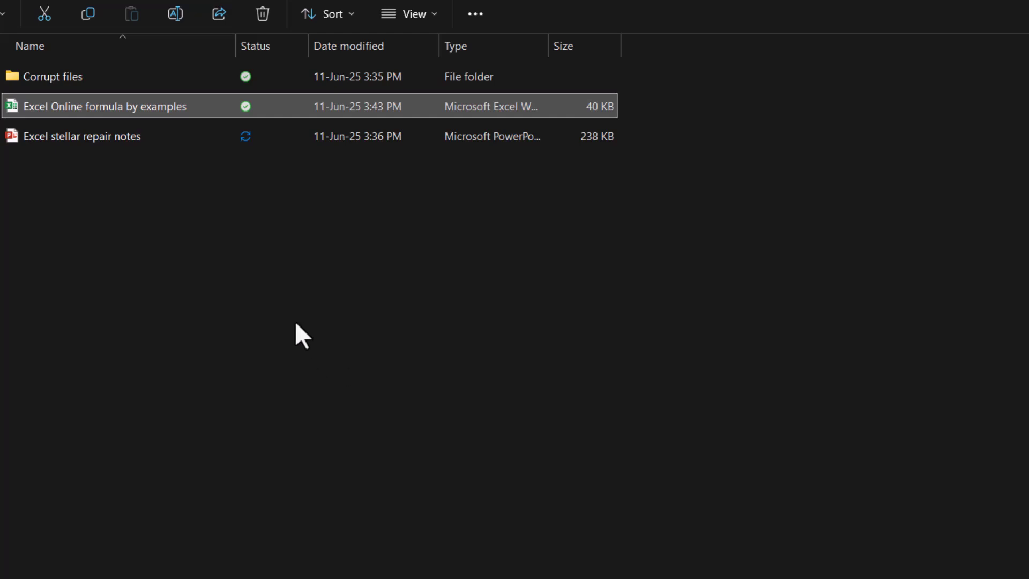
Open the Corrupt files folder and turn on file name extensions so the .xls/.xlsx suffixes appear
{"action": "double_click", "coordinate": [164, 73]}
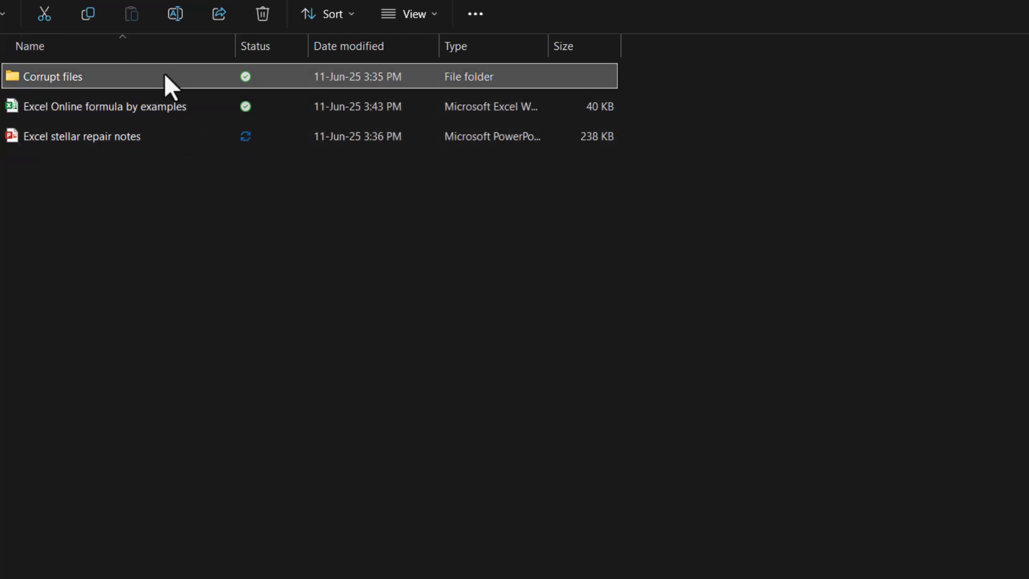
{"action": "left_click", "coordinate": [59, 136]}
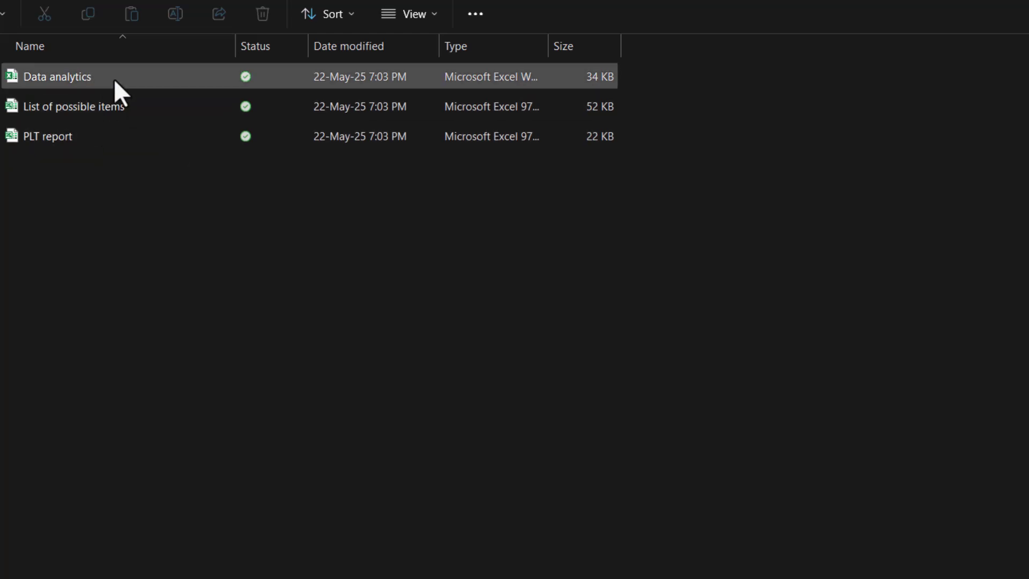
{"action": "left_click", "coordinate": [414, 14]}
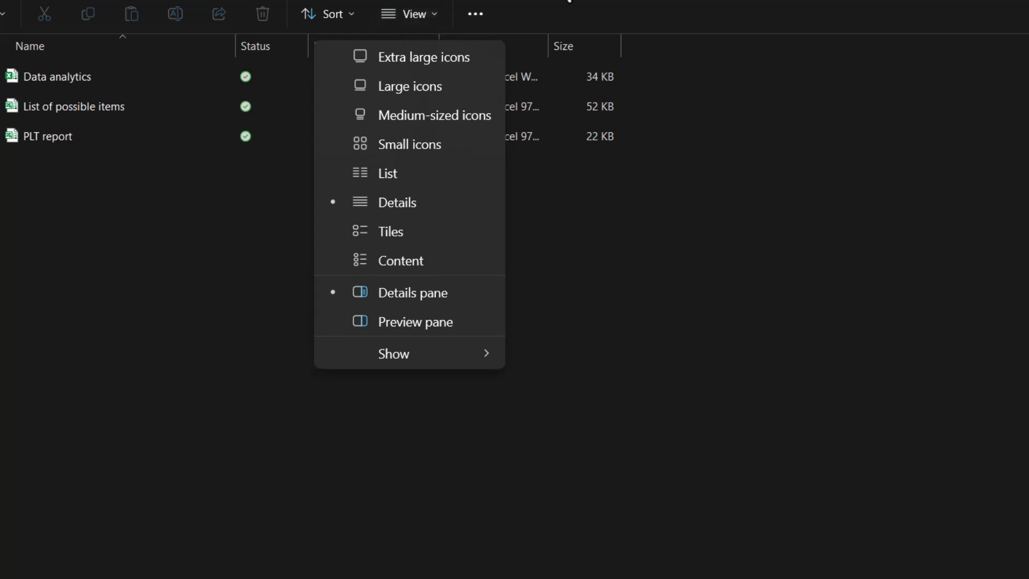
{"action": "mouse_move", "coordinate": [413, 362]}
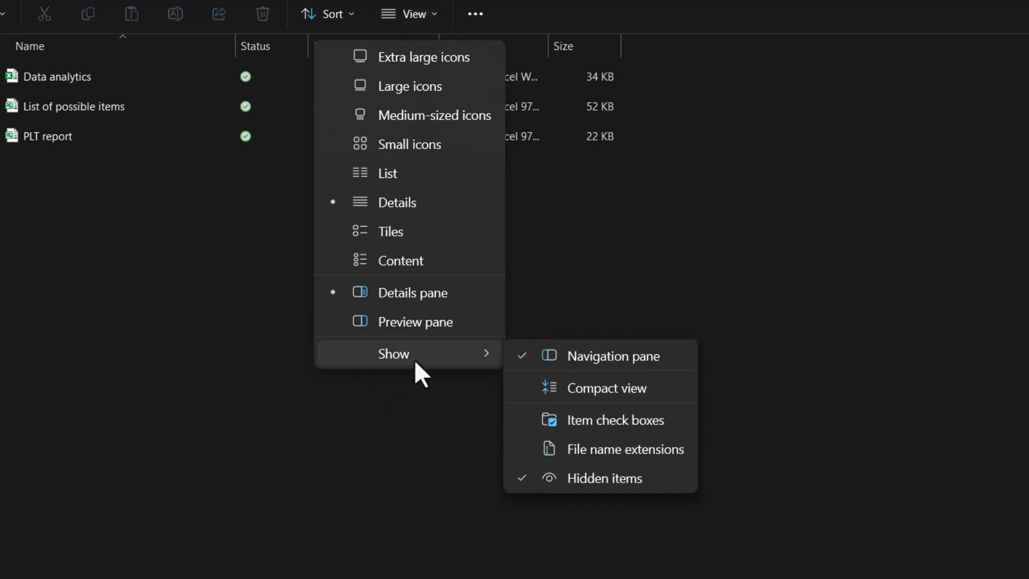
{"action": "left_click", "coordinate": [616, 452]}
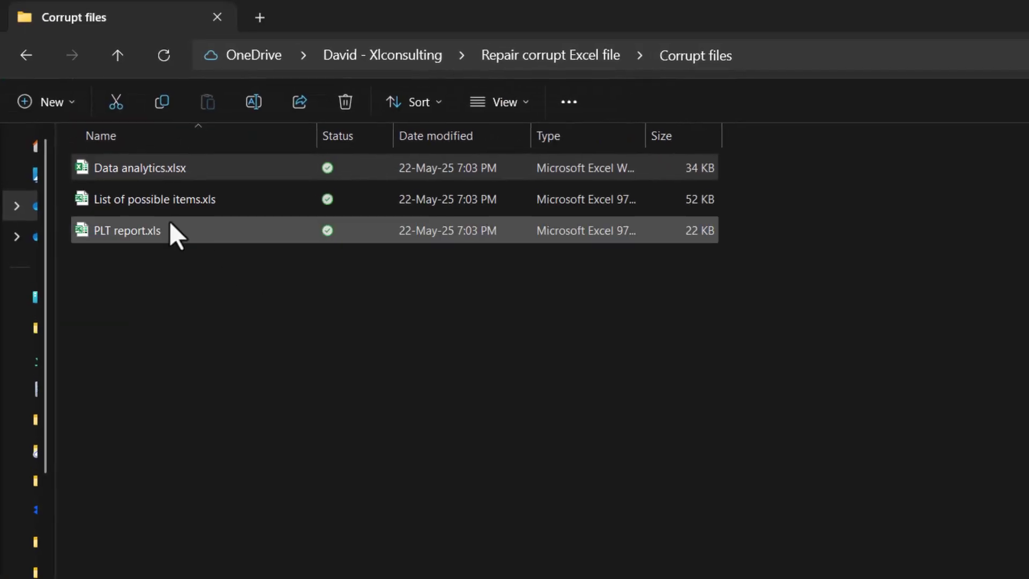
Rename List of possible items.xls to List of possible items.docx, accepting the extension change
{"action": "left_click", "coordinate": [242, 199]}
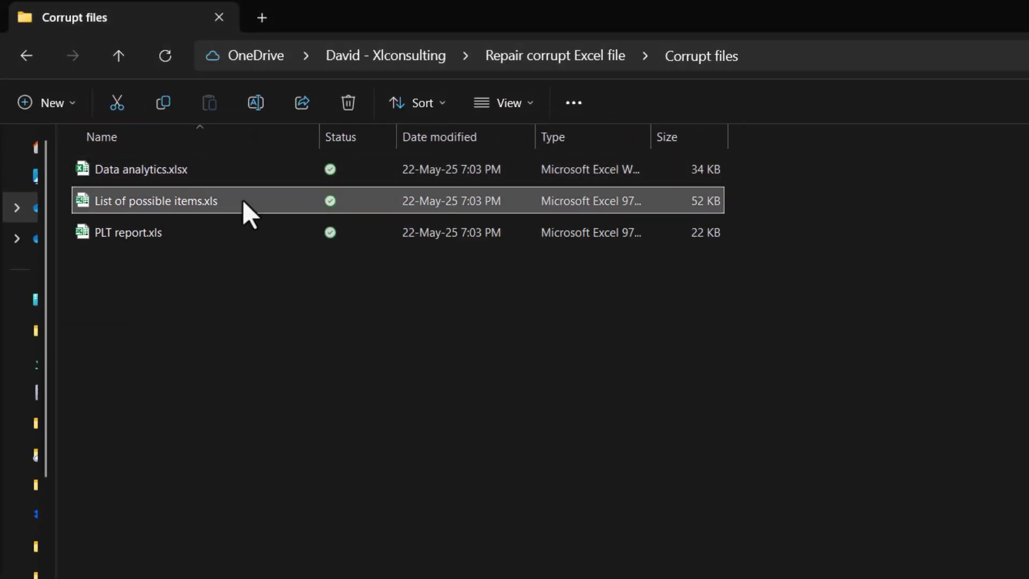
{"action": "key", "text": "F2"}
{"action": "key", "text": "Right"}
{"action": "key", "text": "Right"}
{"action": "key", "text": "Right"}
{"action": "key", "text": "Right"}
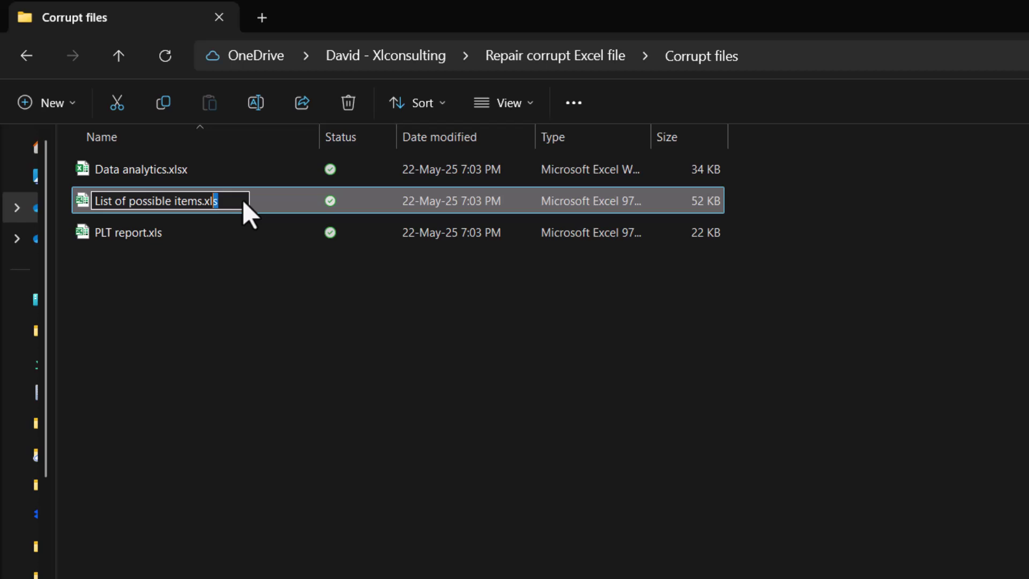
{"action": "key", "text": "shift+Left"}
{"action": "key", "text": "shift+Left"}
{"action": "type", "text": "doc"}
{"action": "key", "text": "Return"}
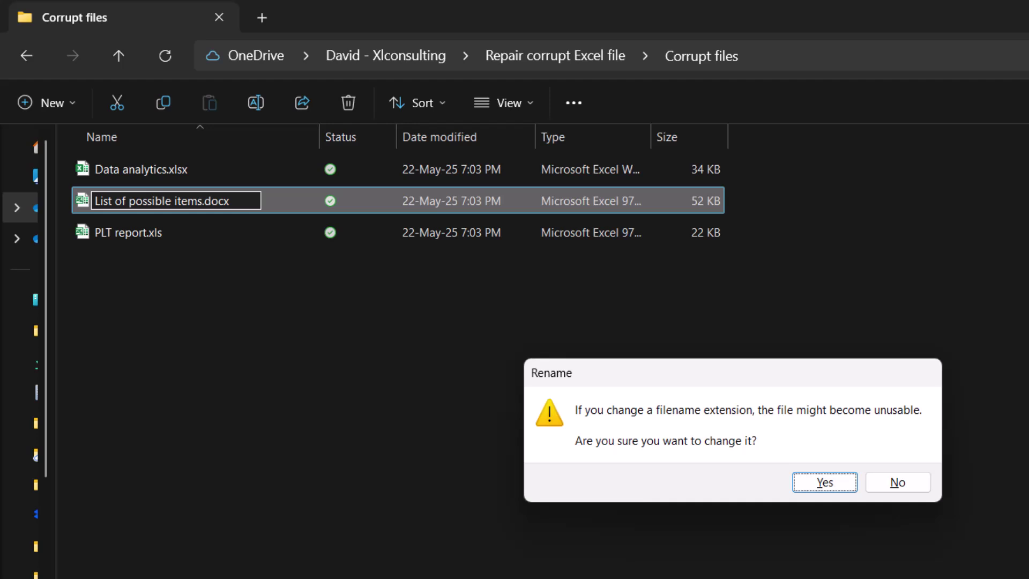
{"action": "left_click", "coordinate": [825, 482]}
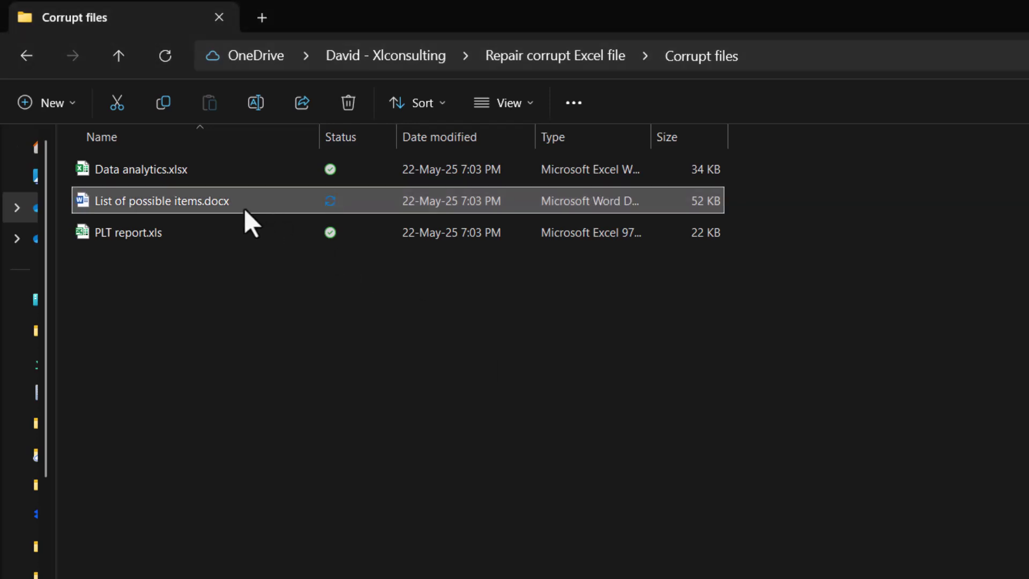
Begin renaming List of possible items.docx back to an xls extension, then abandon the edit
{"action": "key", "text": "F2"}
{"action": "key", "text": "Right"}
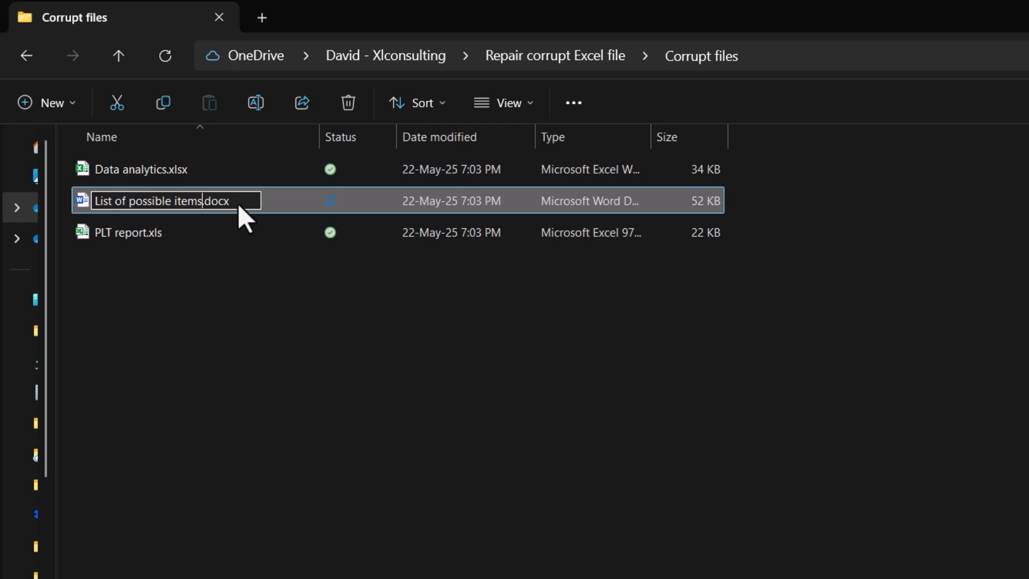
{"action": "key", "text": "Right"}
{"action": "key", "text": "Right"}
{"action": "type", "text": "xls"}
{"action": "key", "text": "Escape"}
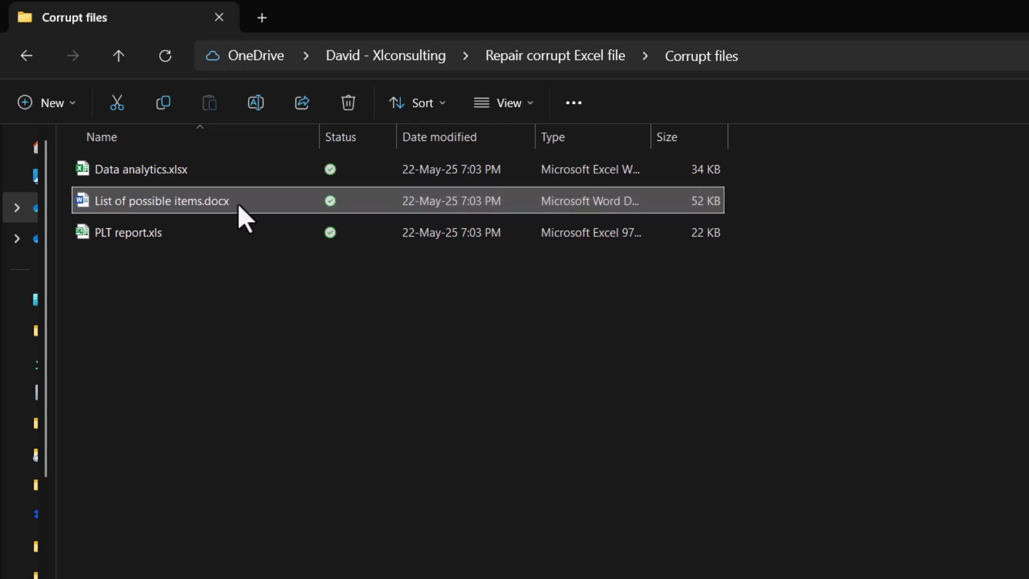
Rename the file to List of possible items.xlsx, try opening it in Excel, and dismiss the invalid-format error
{"action": "left_click", "coordinate": [245, 201]}
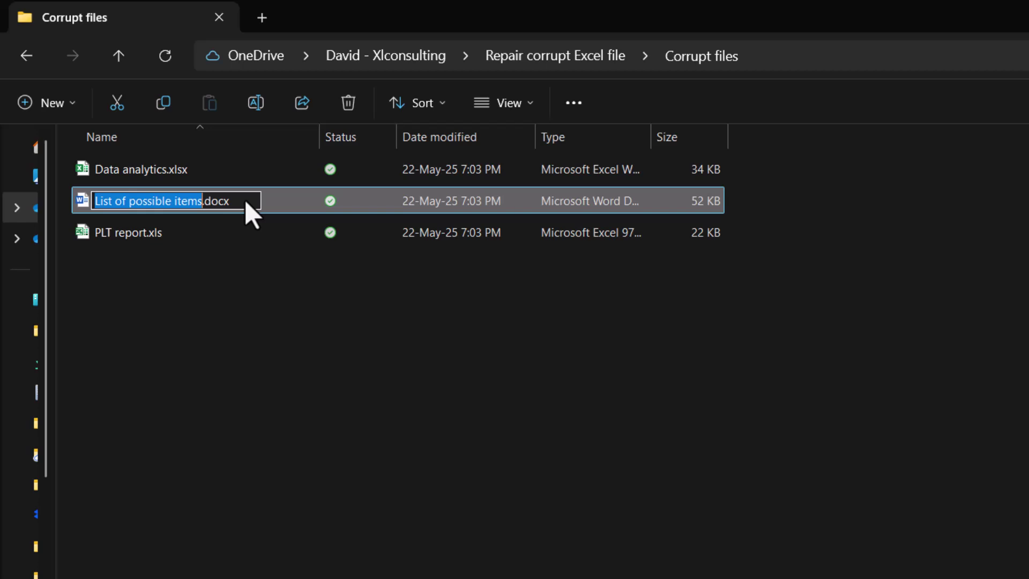
{"action": "left_click", "coordinate": [244, 199]}
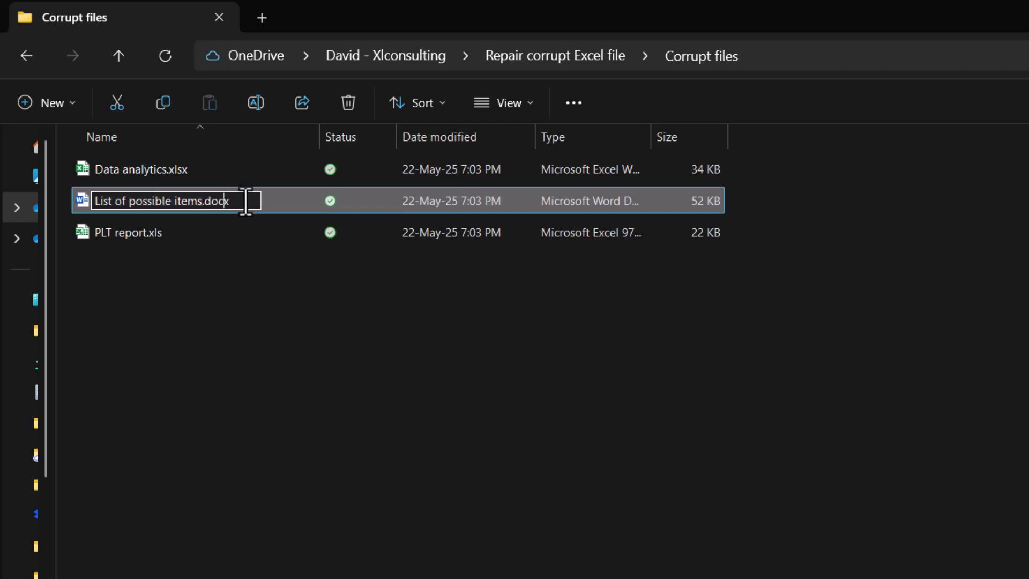
{"action": "key", "text": "shift+Left"}
{"action": "key", "text": "shift+Left"}
{"action": "key", "text": "shift+Left"}
{"action": "type", "text": "xls"}
{"action": "key", "text": "Return"}
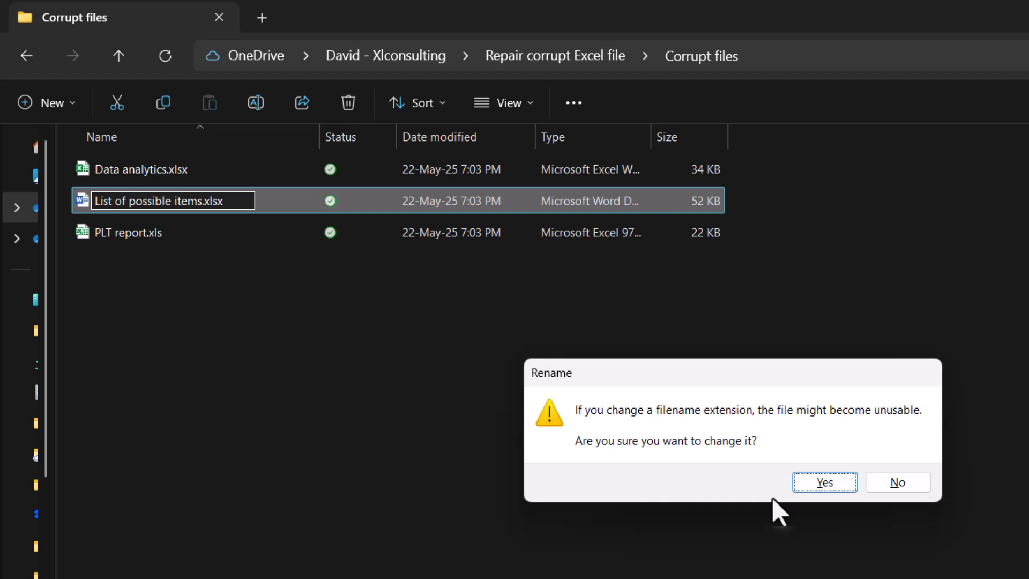
{"action": "left_click", "coordinate": [836, 482]}
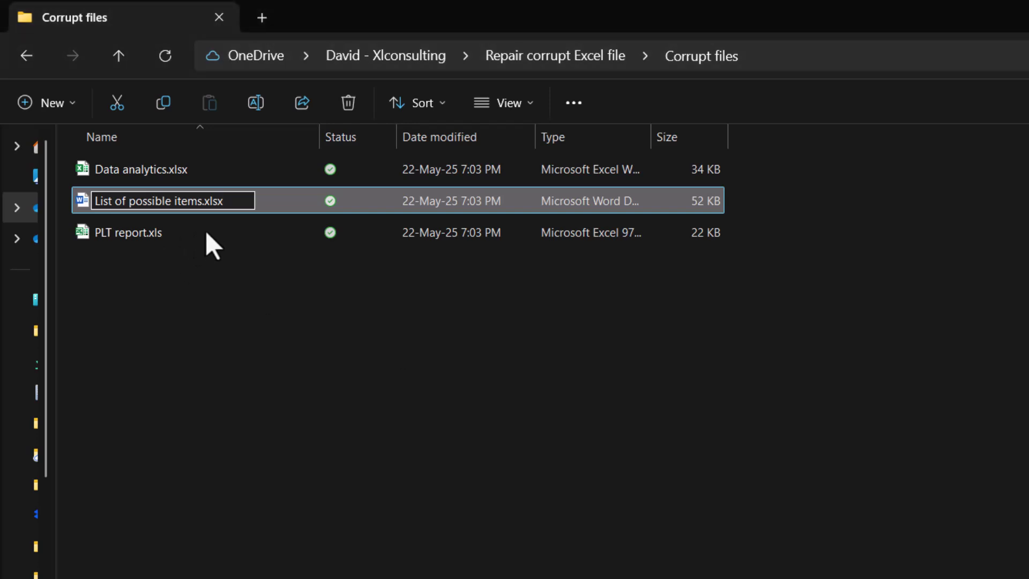
{"action": "double_click", "coordinate": [258, 201]}
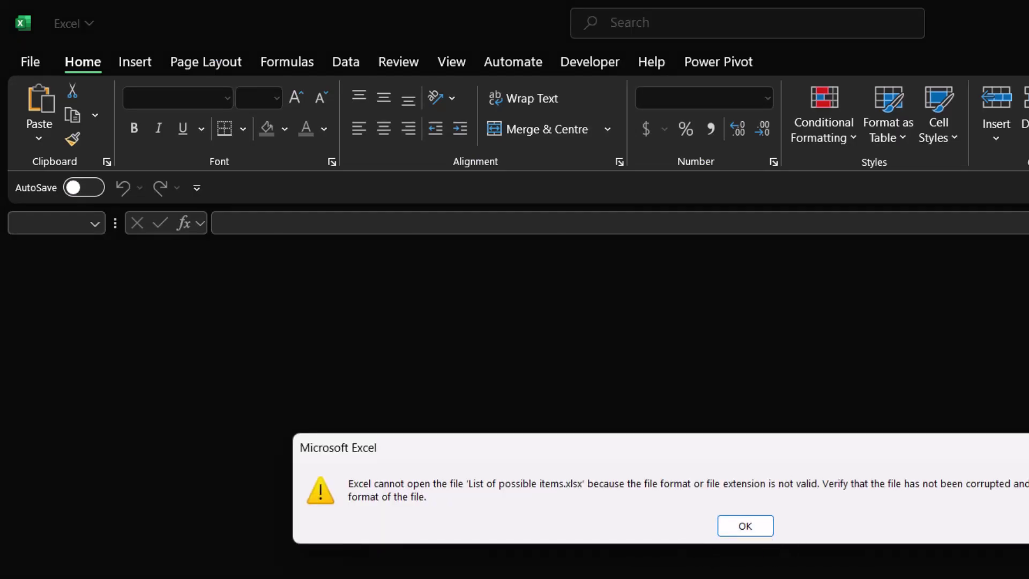
{"action": "key", "text": "Return"}
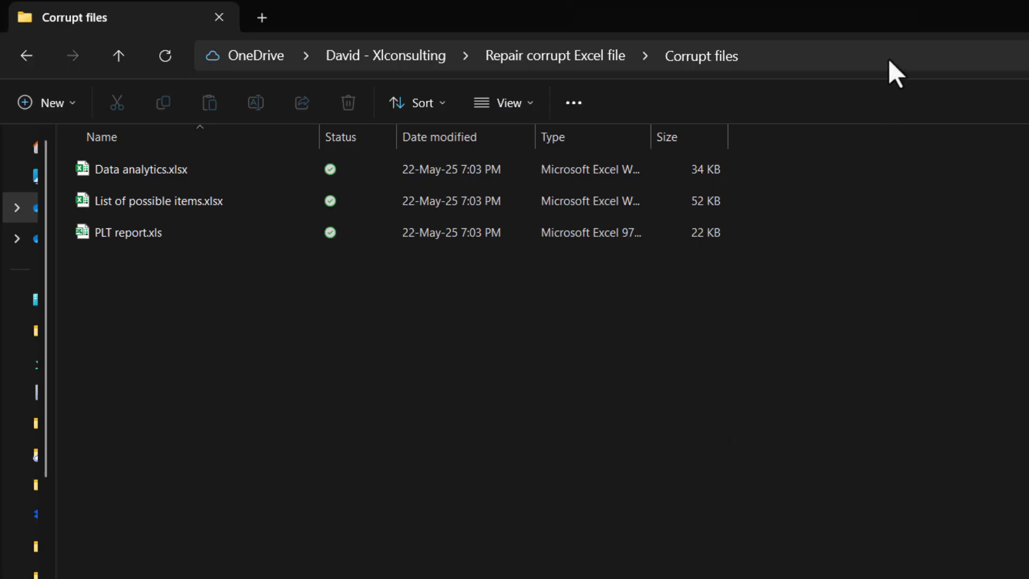
Copy the Corrupt files folder path from the File Explorer address bar
{"action": "left_click", "coordinate": [889, 59]}
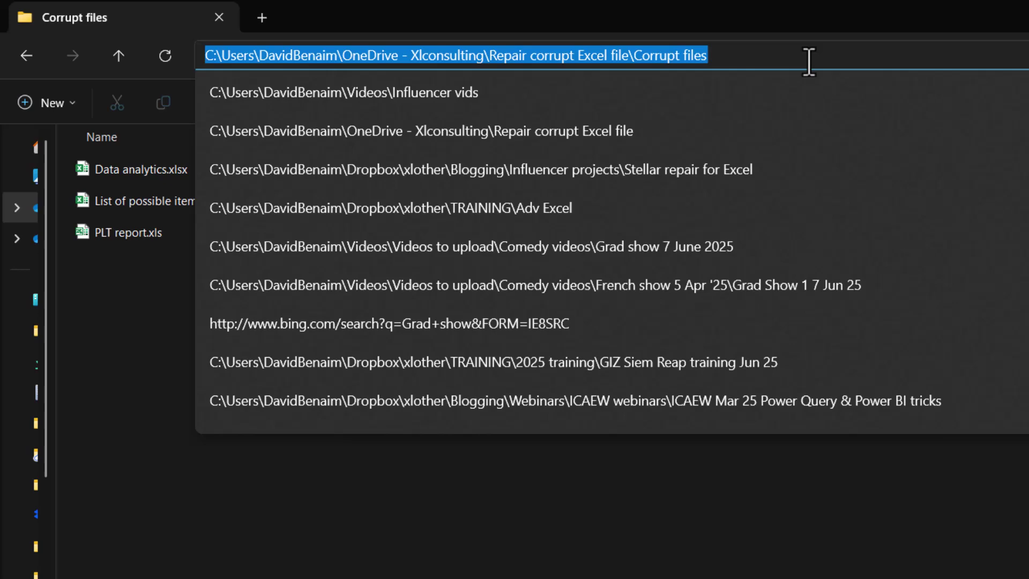
{"action": "right_click", "coordinate": [803, 57]}
{"action": "left_click", "coordinate": [879, 115]}
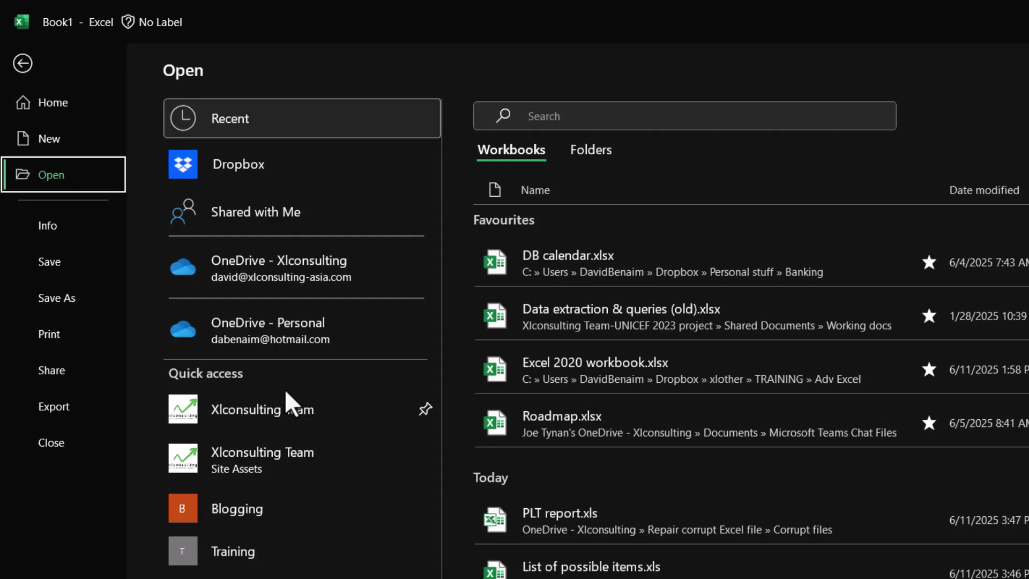
In Excel's Open dialog, go to the Corrupt files folder using the copied path
{"action": "left_click", "coordinate": [238, 555]}
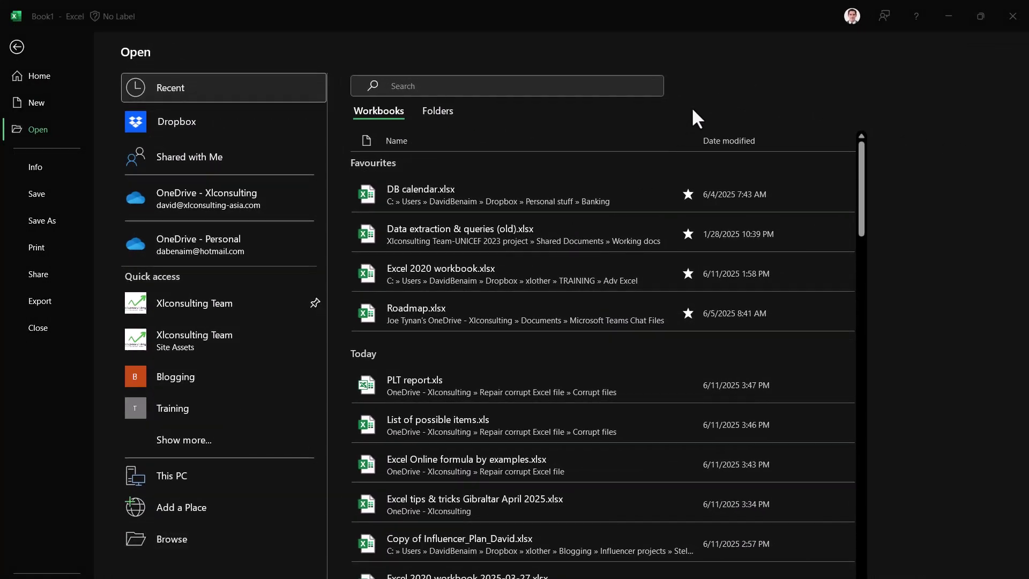
{"action": "left_click", "coordinate": [498, 189]}
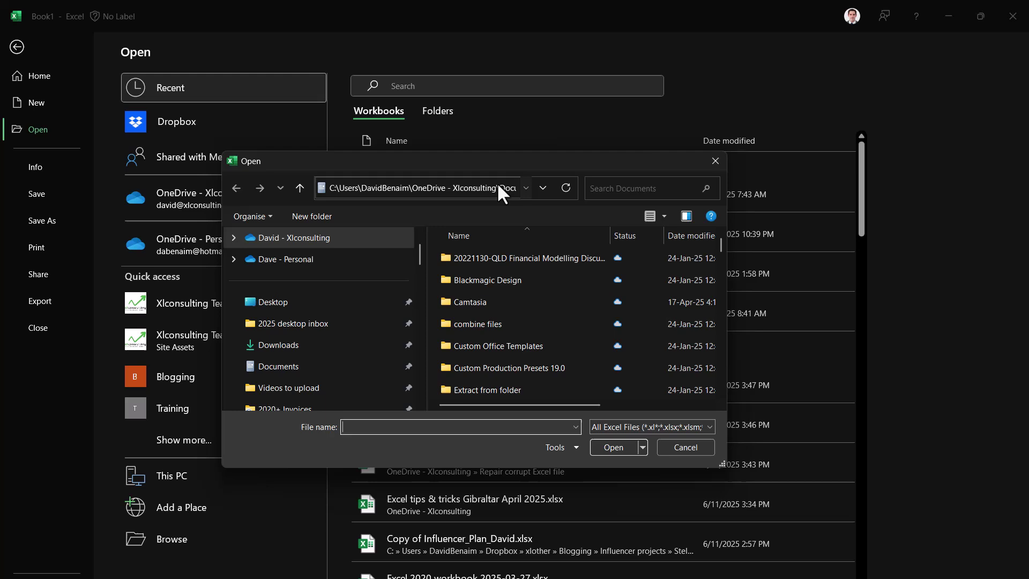
{"action": "key", "text": "ctrl+v"}
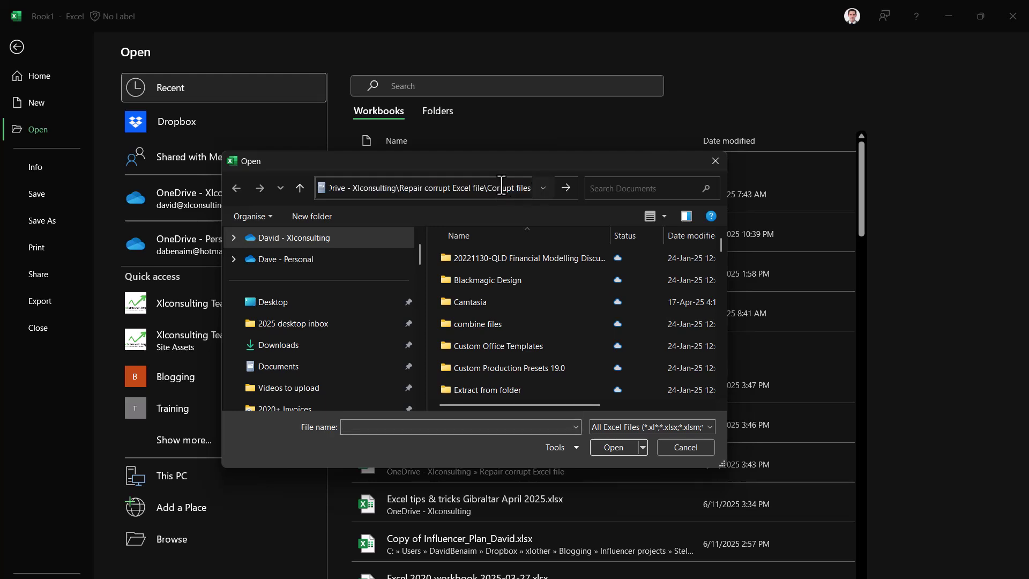
{"action": "key", "text": "Return"}
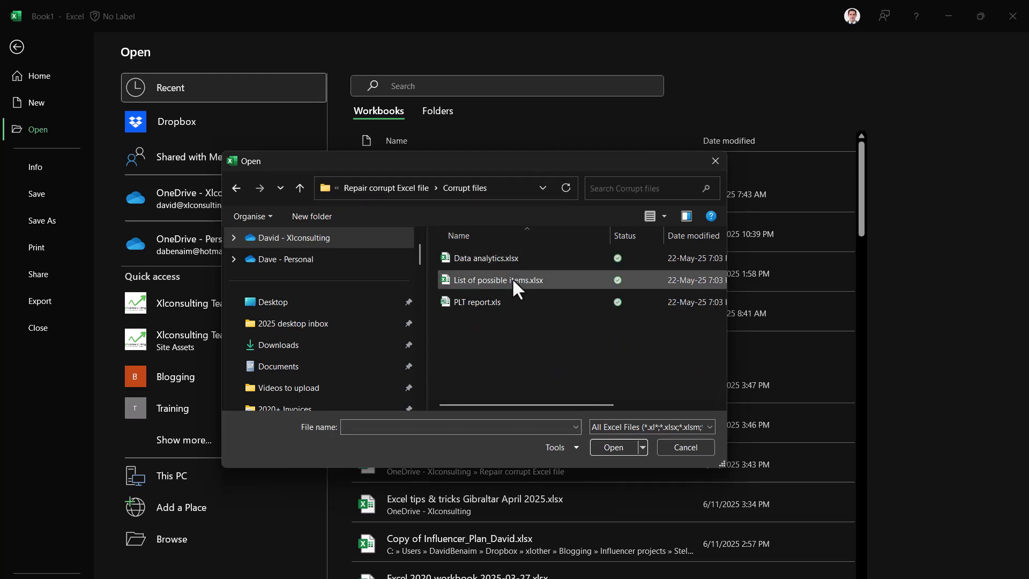
From the Repair corrupt Excel file folder, try Open and Repair on a workbook, then cancel the repair prompt
{"action": "left_click", "coordinate": [400, 188]}
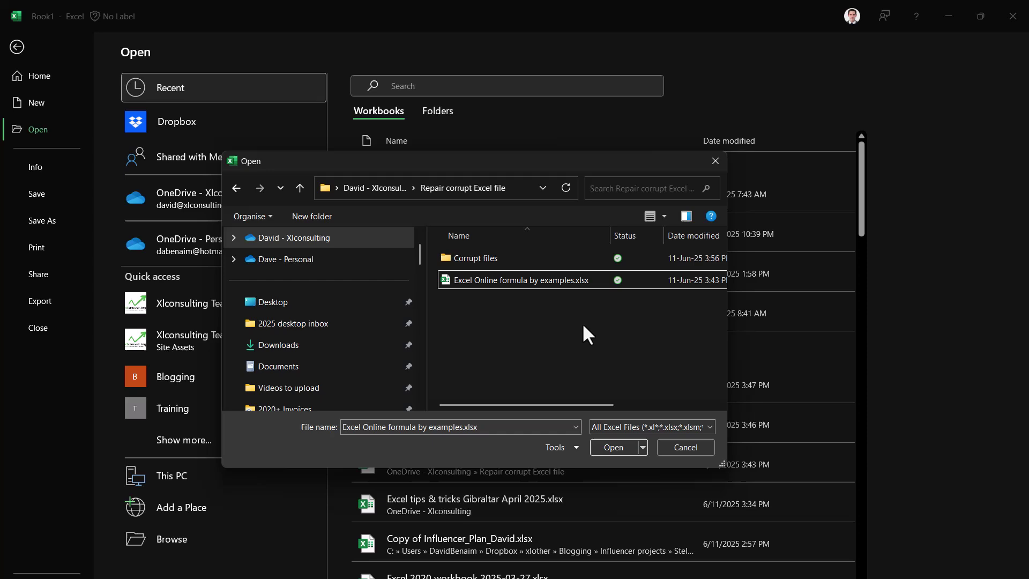
{"action": "left_click", "coordinate": [642, 447]}
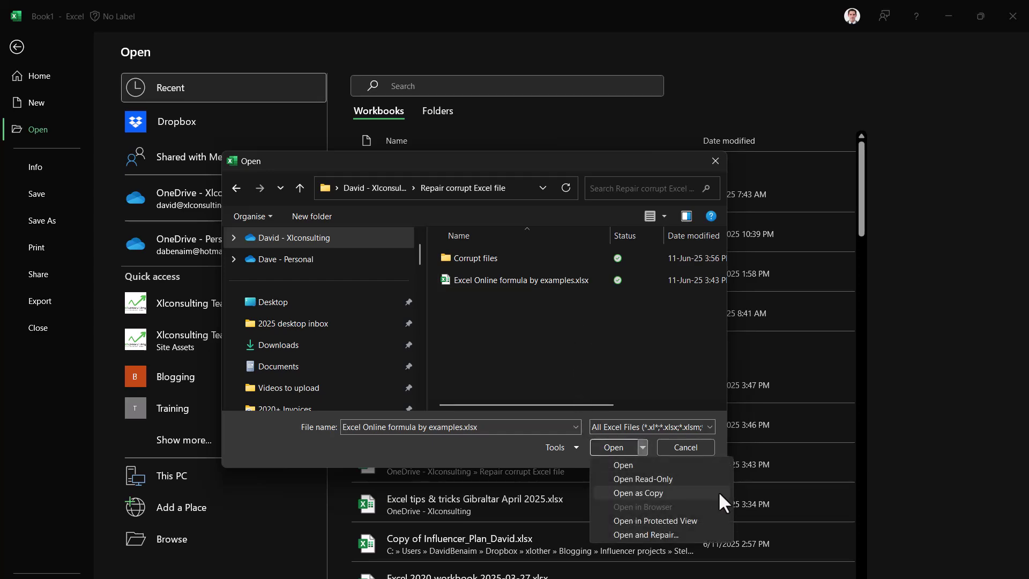
{"action": "left_click", "coordinate": [680, 532]}
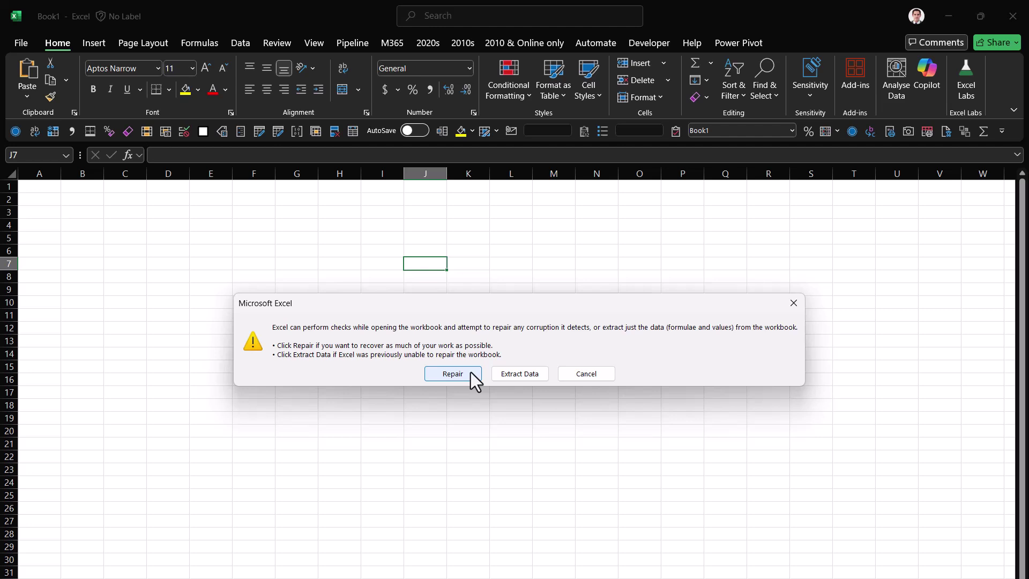
{"action": "left_click", "coordinate": [594, 378]}
{"action": "left_click", "coordinate": [562, 238]}
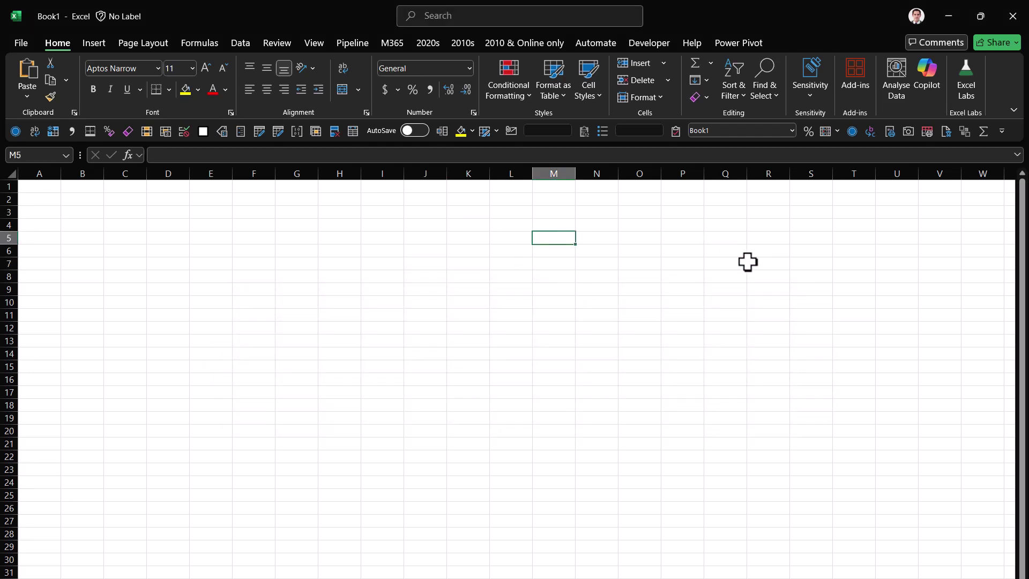
{"action": "left_click_drag", "start_coordinate": [764, 276], "coordinate": [761, 264]}
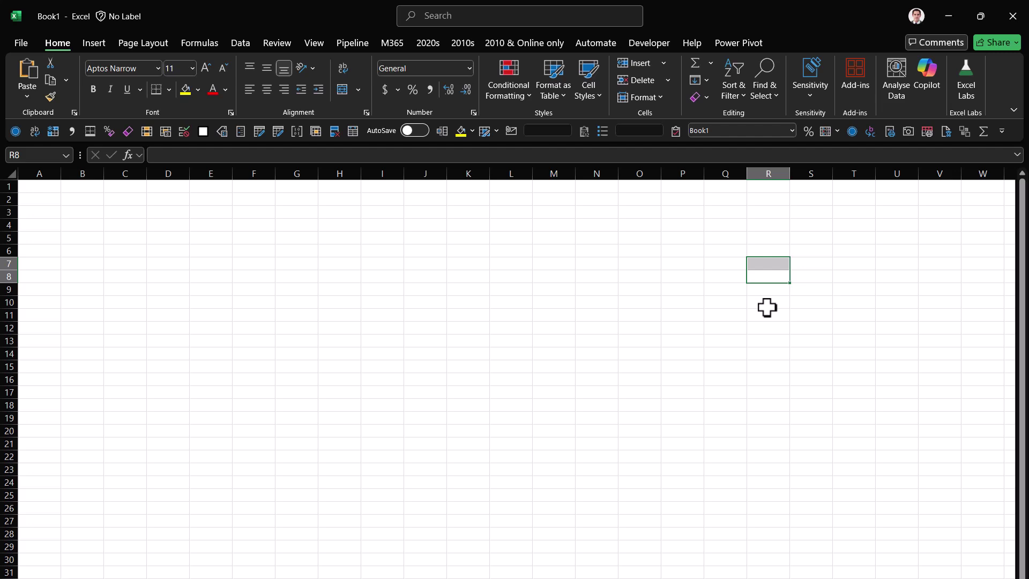
{"action": "left_click", "coordinate": [767, 305]}
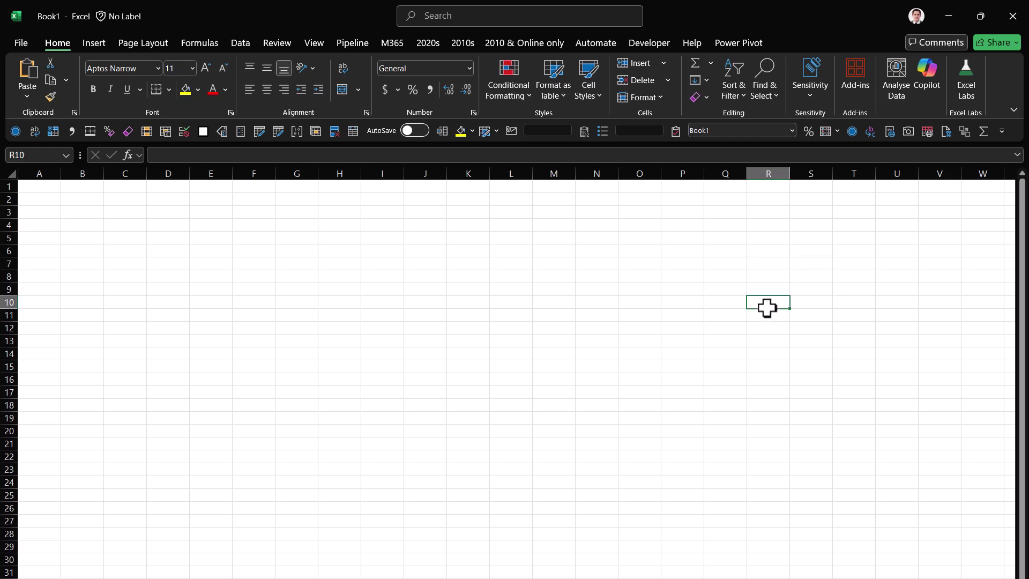
{"action": "left_click", "coordinate": [852, 262]}
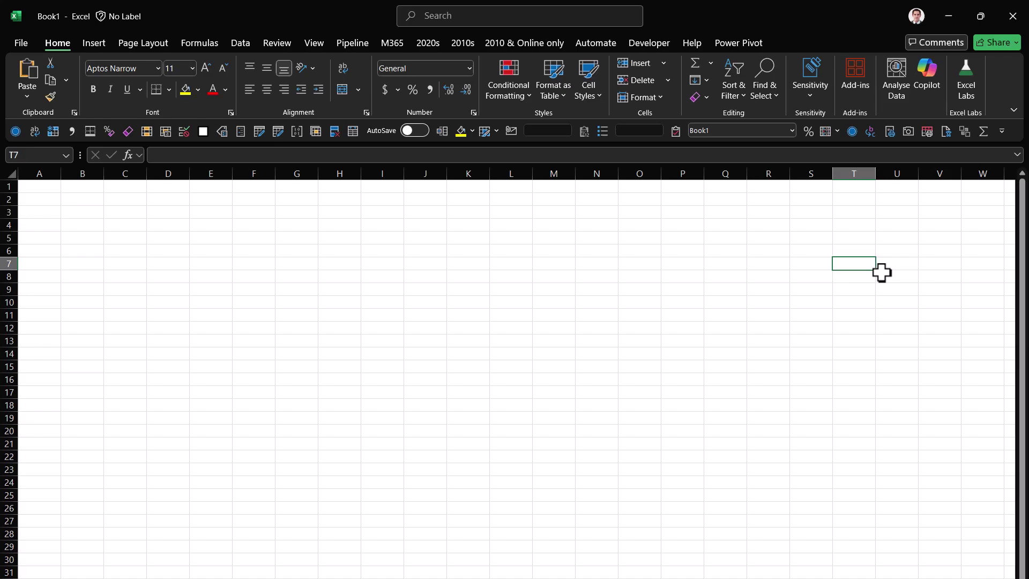
Add the Everyone group to PLT report.xls's security permissions with Full control allowed, and apply
{"action": "key", "text": "alt+Tab"}
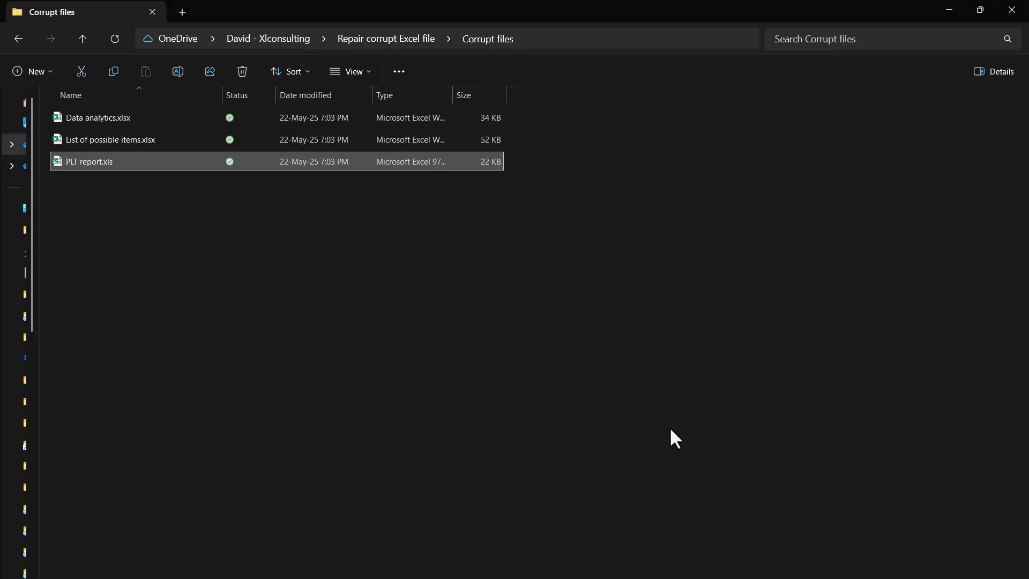
{"action": "right_click", "coordinate": [136, 156]}
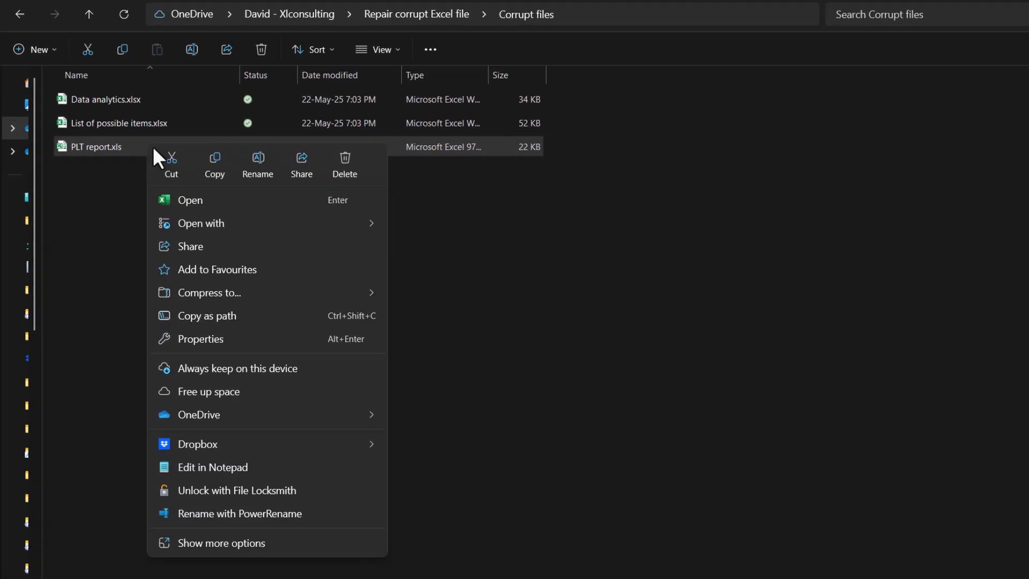
{"action": "left_click", "coordinate": [244, 338]}
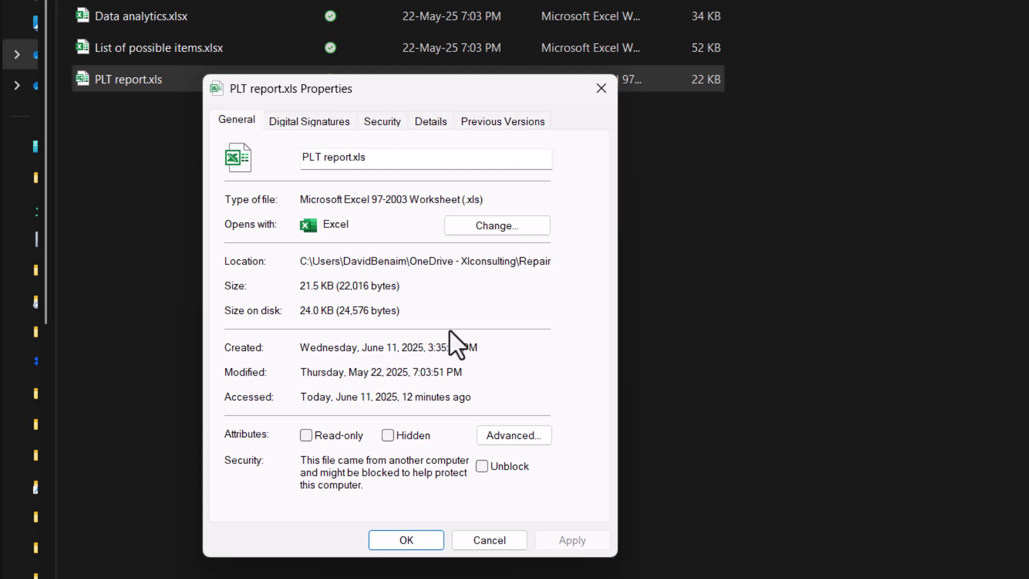
{"action": "left_click", "coordinate": [382, 122]}
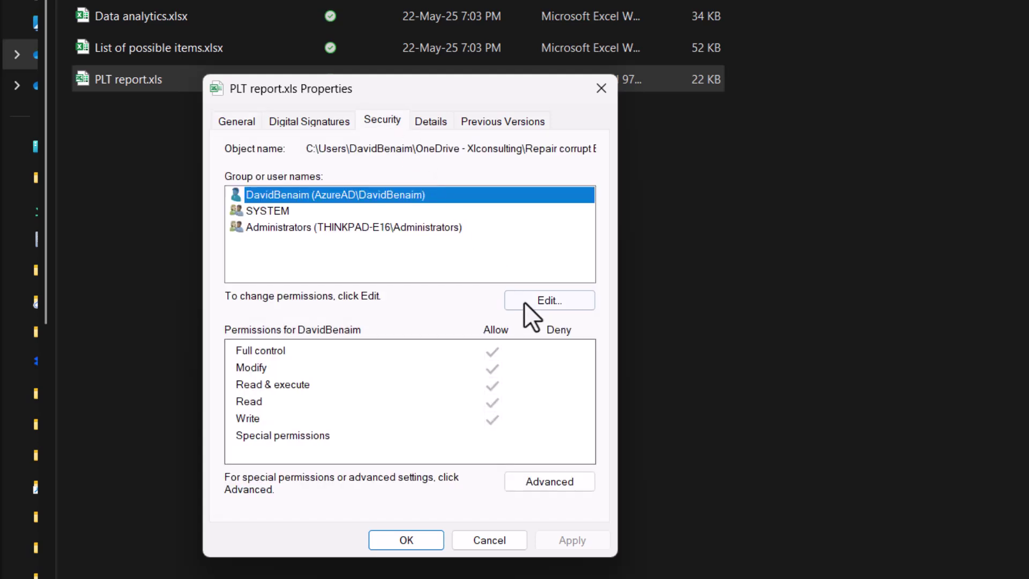
{"action": "left_click", "coordinate": [542, 307]}
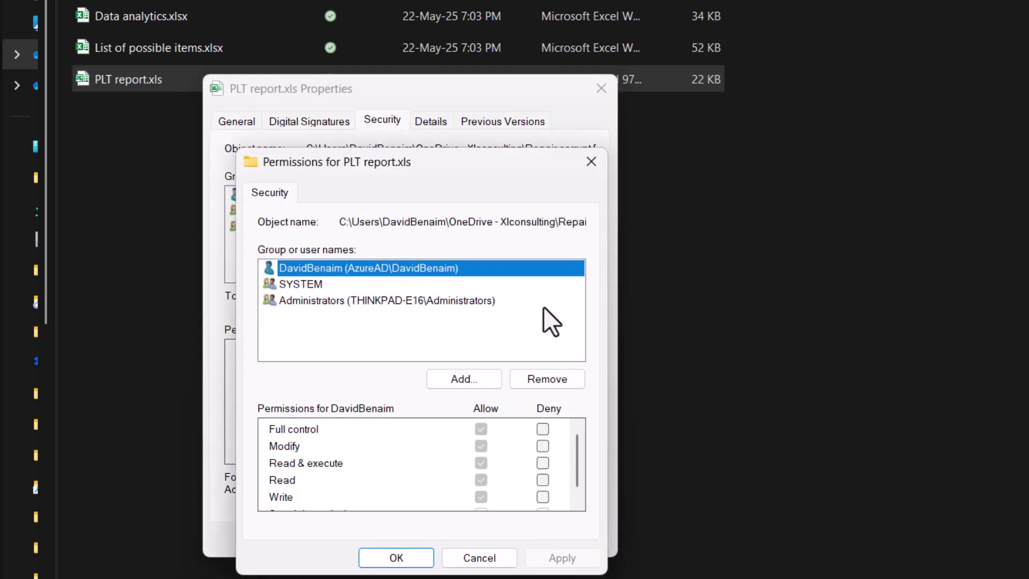
{"action": "left_click", "coordinate": [465, 379]}
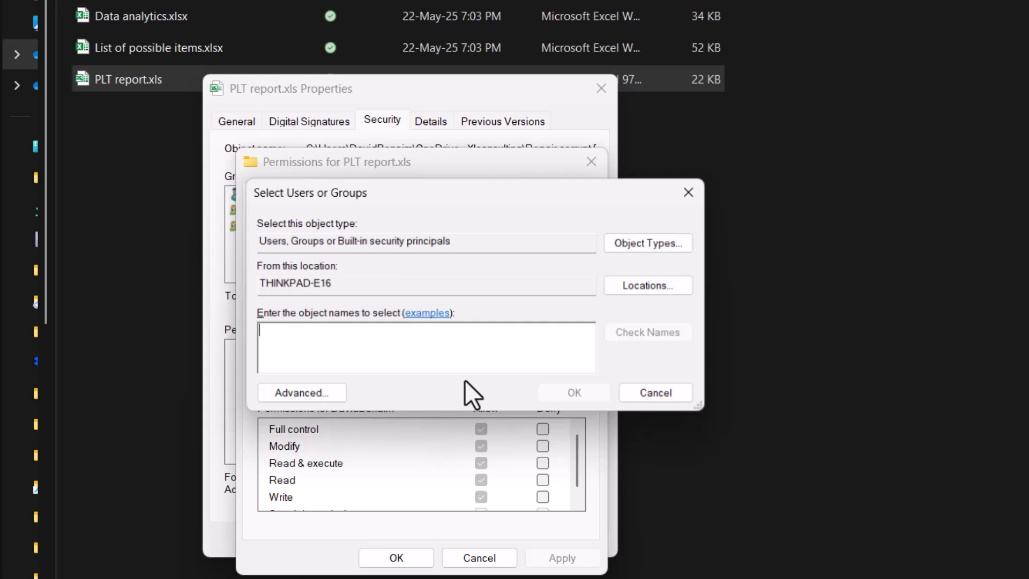
{"action": "left_click", "coordinate": [304, 396]}
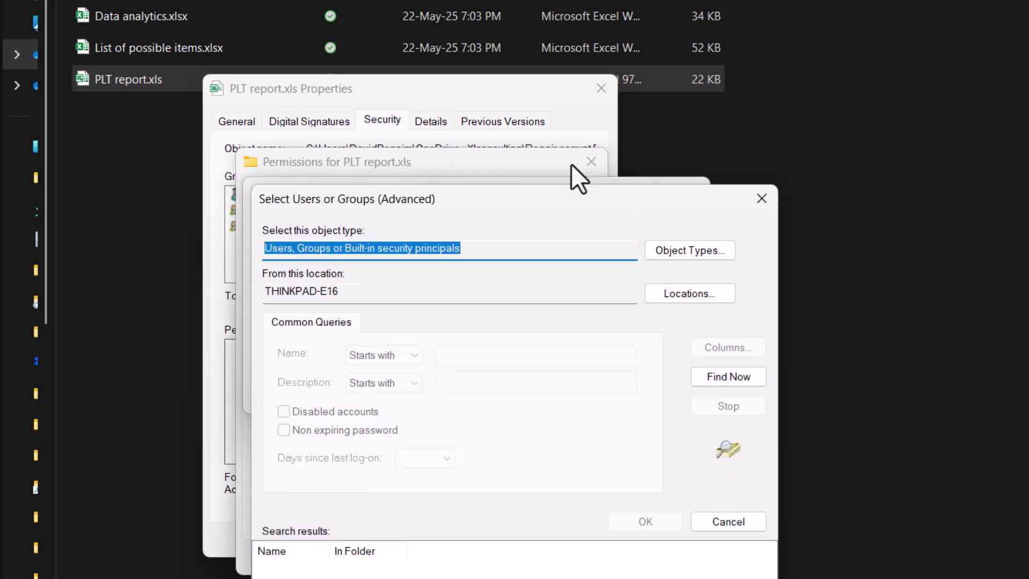
{"action": "left_click", "coordinate": [754, 196]}
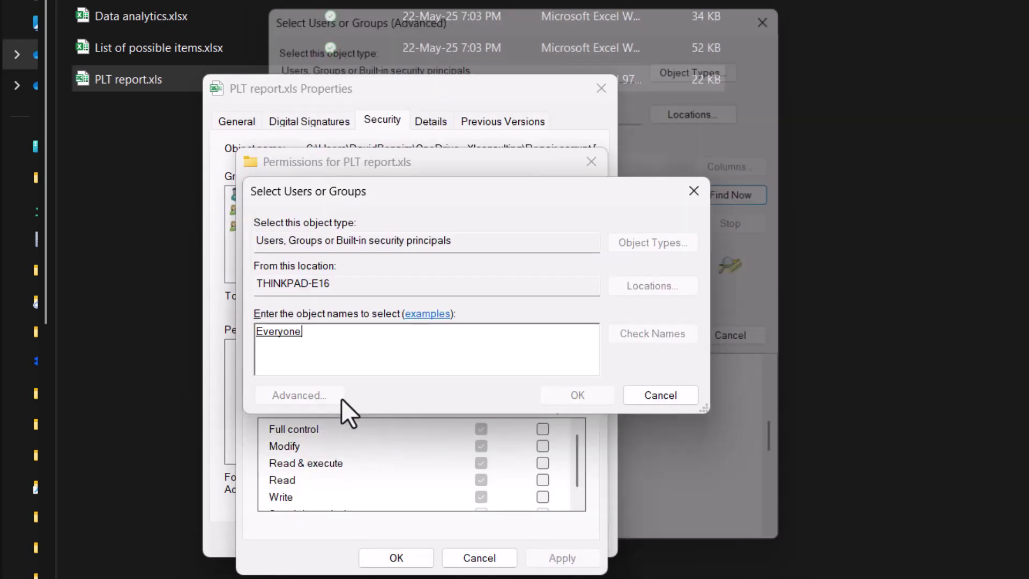
{"action": "left_click", "coordinate": [574, 399]}
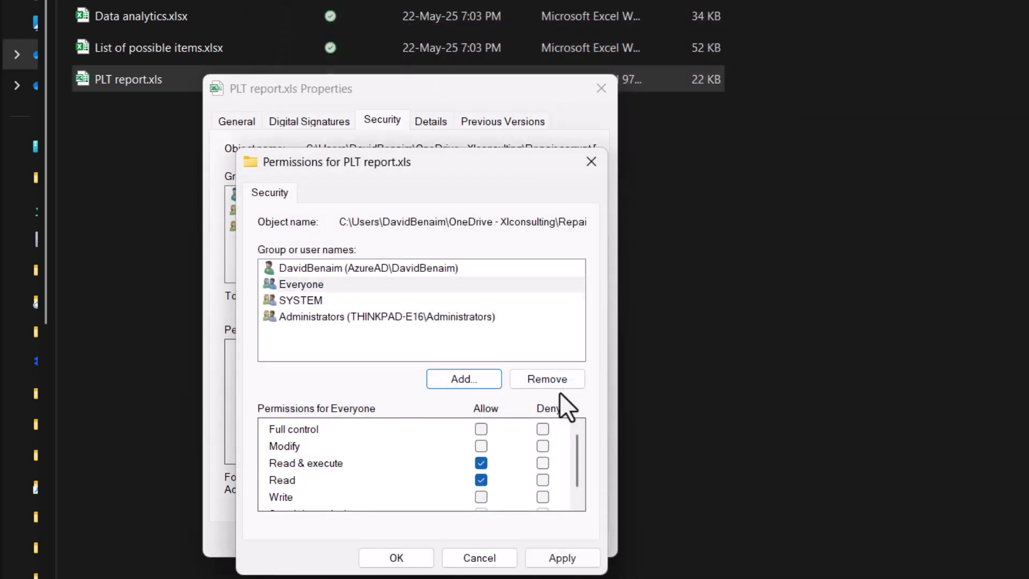
{"action": "left_click", "coordinate": [485, 431]}
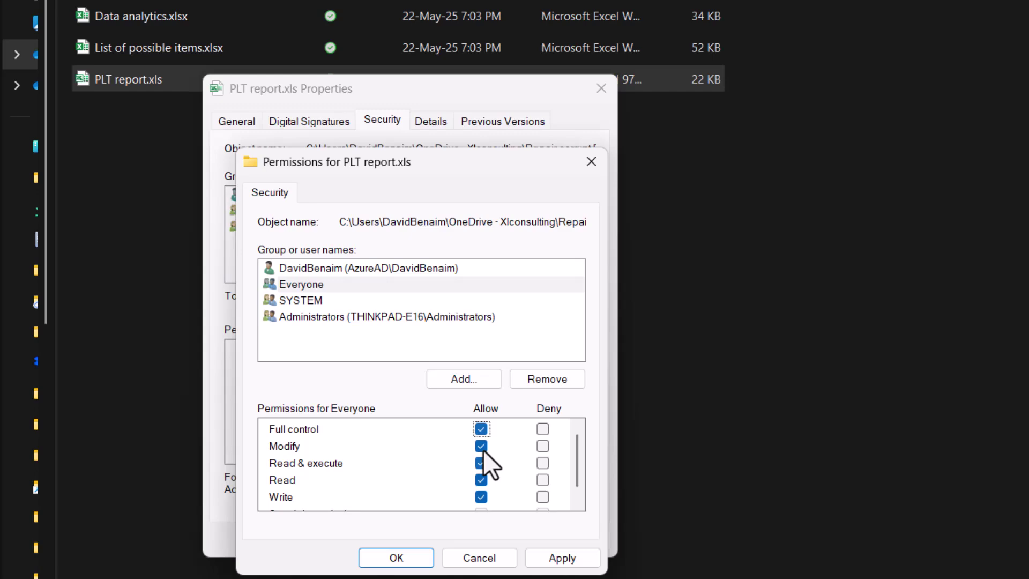
{"action": "left_click", "coordinate": [396, 557]}
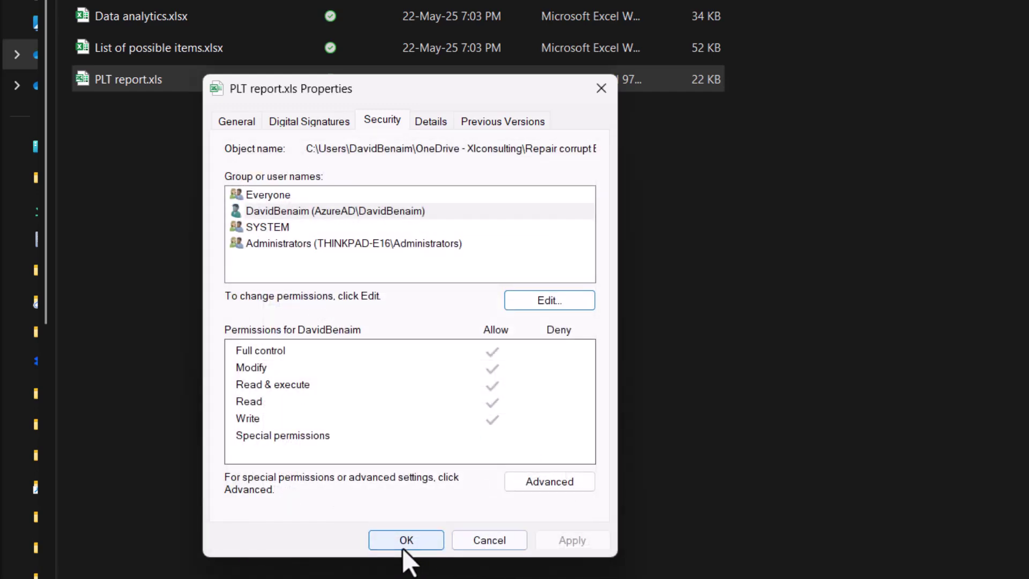
{"action": "left_click", "coordinate": [403, 542]}
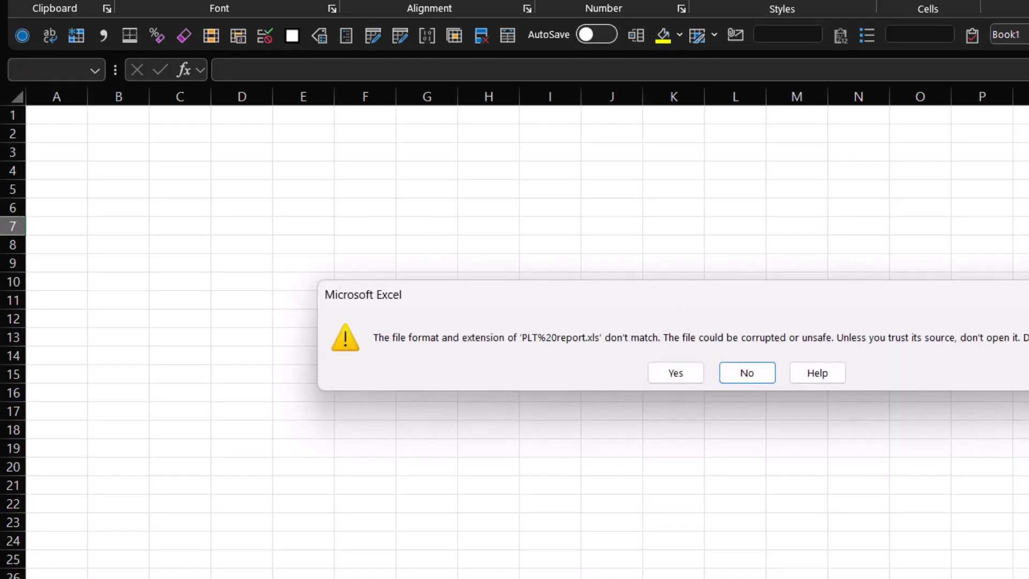
Decline Excel's format-mismatch warning so PLT report.xls stays unopened
{"action": "key", "text": "Return"}
{"action": "key", "text": "Up"}
{"action": "key", "text": "Up"}
{"action": "key", "text": "Up"}
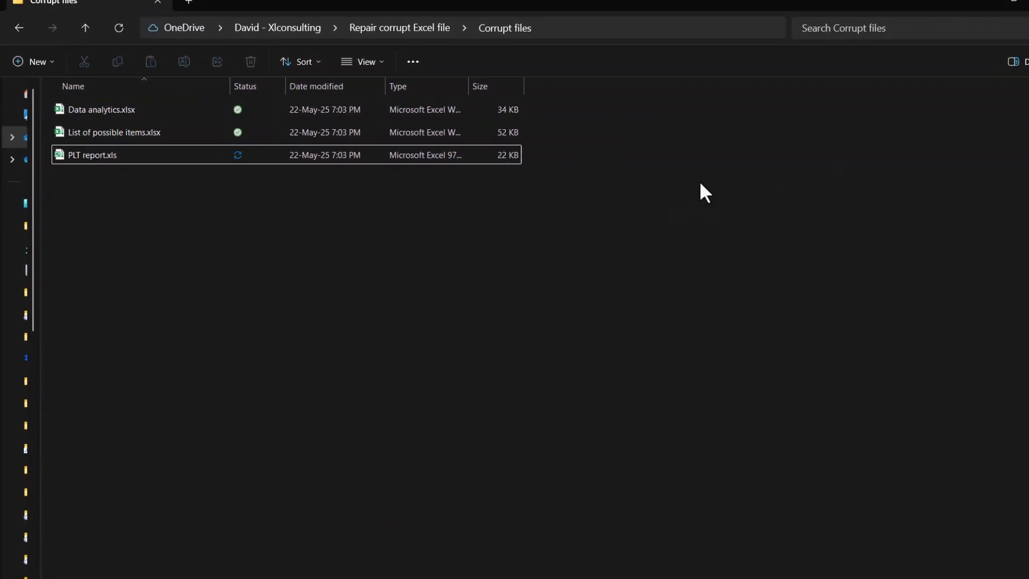
Search the web for 'stellar repair for excel' and open two Stellar results in new tabs
{"action": "key", "text": "alt+Tab"}
{"action": "type", "text": "stell"}
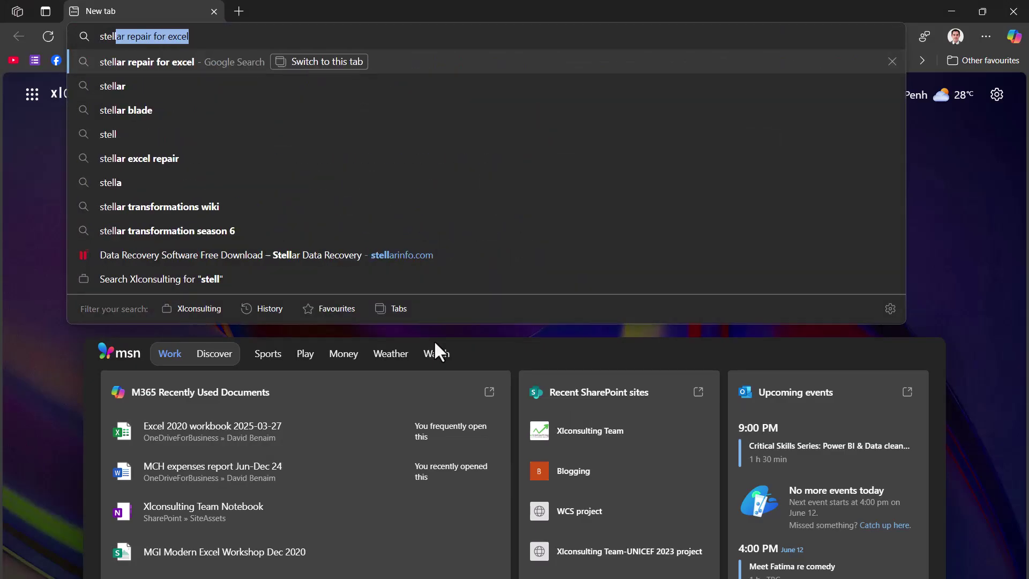
{"action": "key", "text": "Return"}
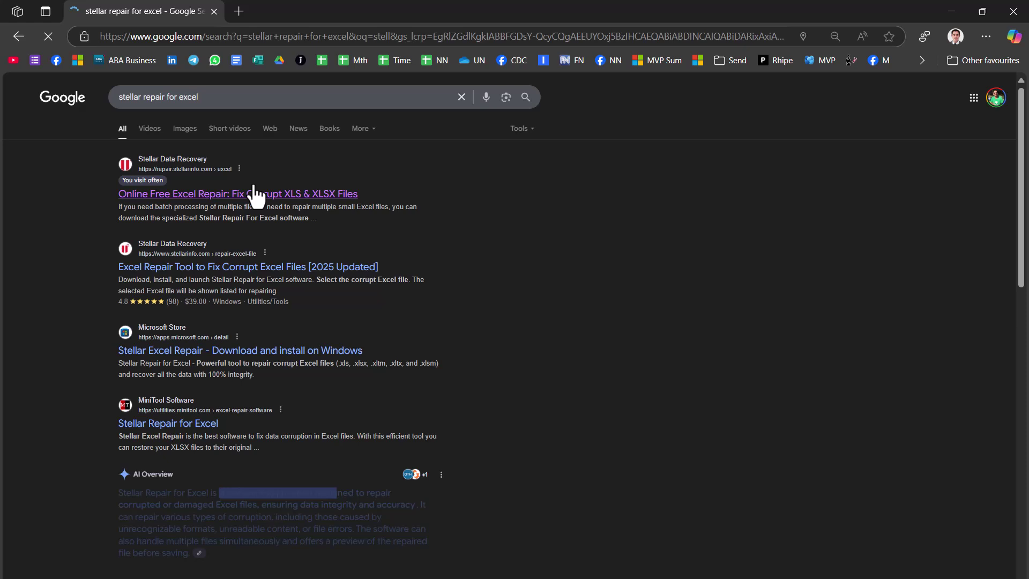
{"action": "middle_click", "coordinate": [247, 270]}
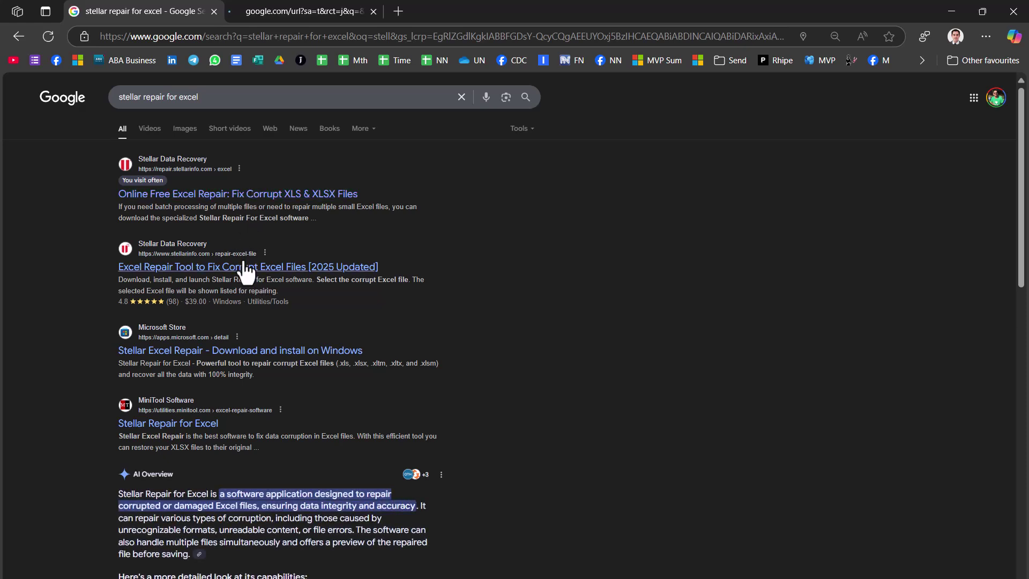
{"action": "middle_click", "coordinate": [275, 271]}
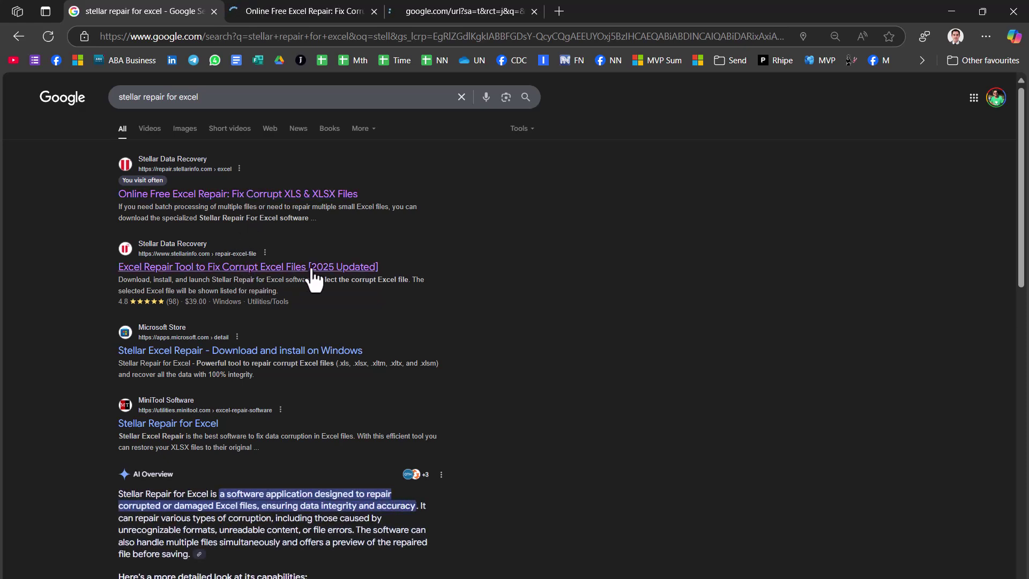
Scroll through Stellar's Online Free Excel Repair page
{"action": "left_click", "coordinate": [256, 11]}
{"action": "scroll", "coordinate": [724, 375], "scroll_direction": "down", "scroll_amount": 1}
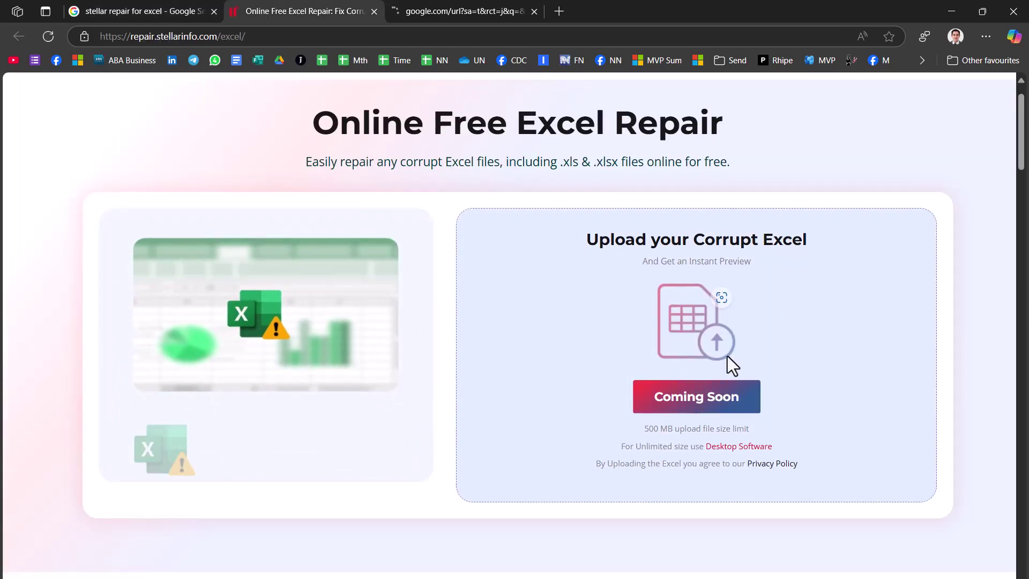
{"action": "scroll", "coordinate": [728, 356], "scroll_direction": "down", "scroll_amount": 15}
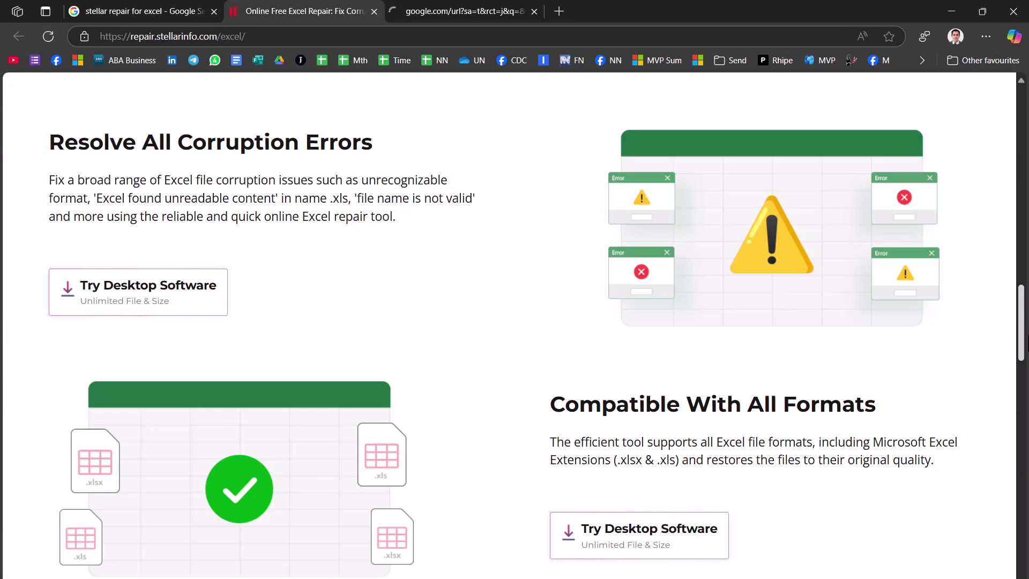
{"action": "scroll", "coordinate": [781, 390], "scroll_direction": "down", "scroll_amount": 20}
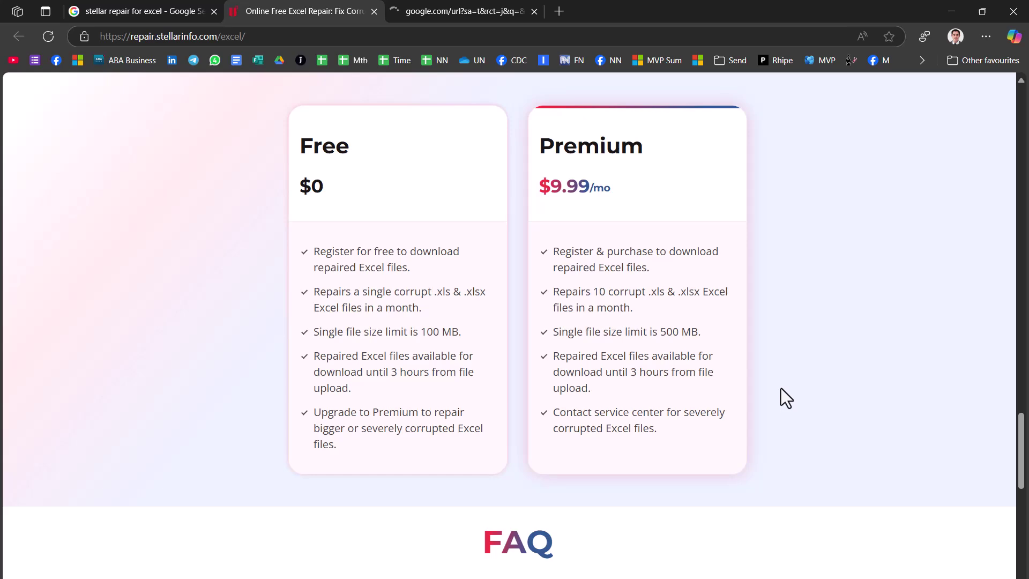
Scroll through the Stellar Repair for Excel product page
{"action": "left_click", "coordinate": [418, 10]}
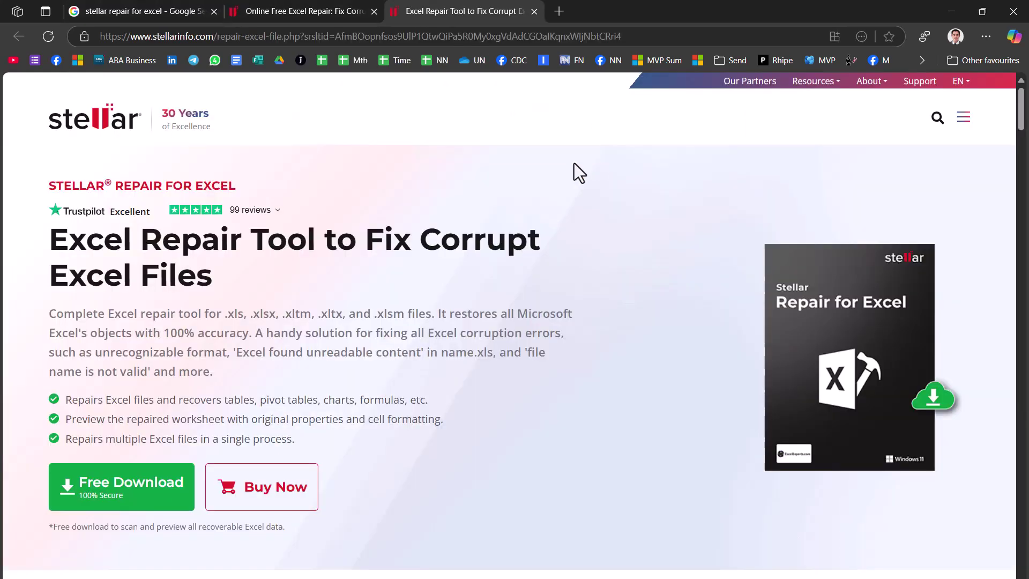
{"action": "scroll", "coordinate": [425, 230], "scroll_direction": "down", "scroll_amount": 2}
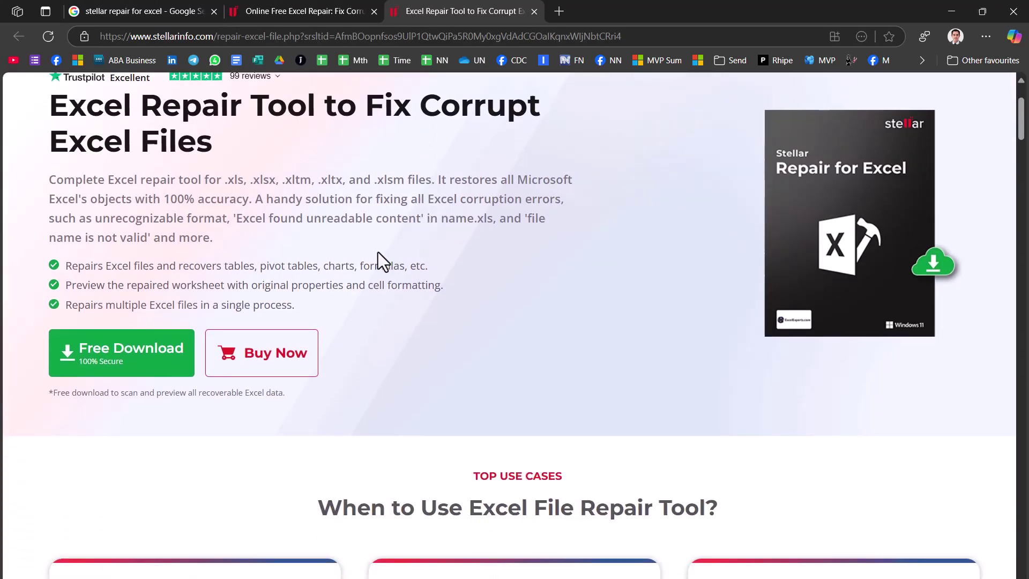
{"action": "scroll", "coordinate": [424, 326], "scroll_direction": "down", "scroll_amount": 5}
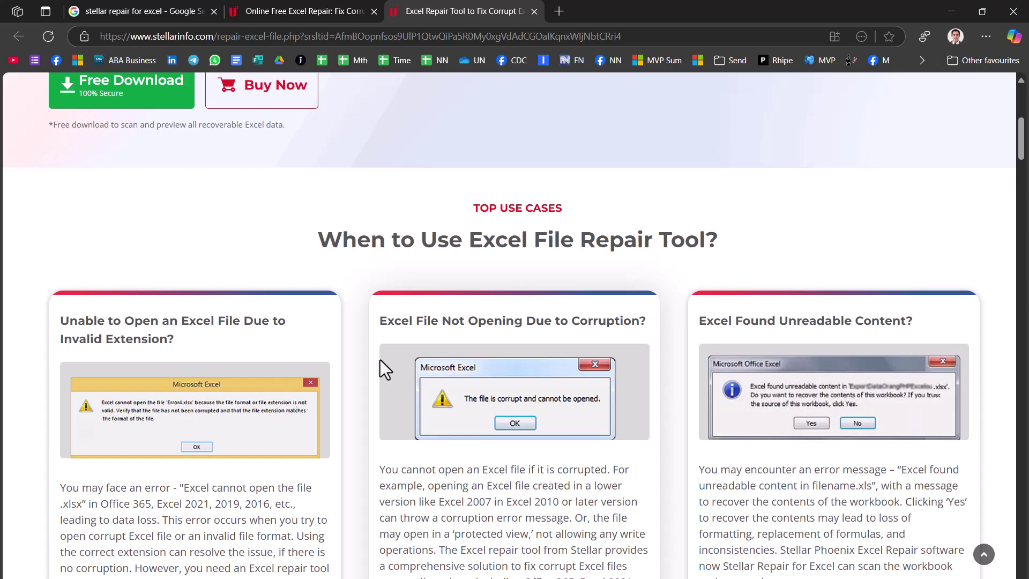
{"action": "scroll", "coordinate": [721, 402], "scroll_direction": "down", "scroll_amount": 15}
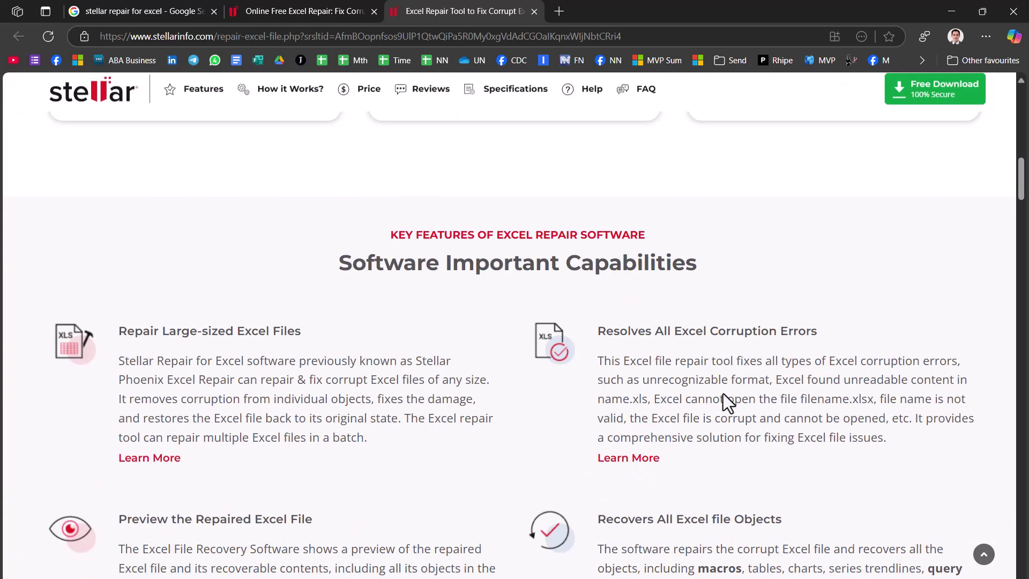
{"action": "scroll", "coordinate": [722, 392], "scroll_direction": "down", "scroll_amount": 11}
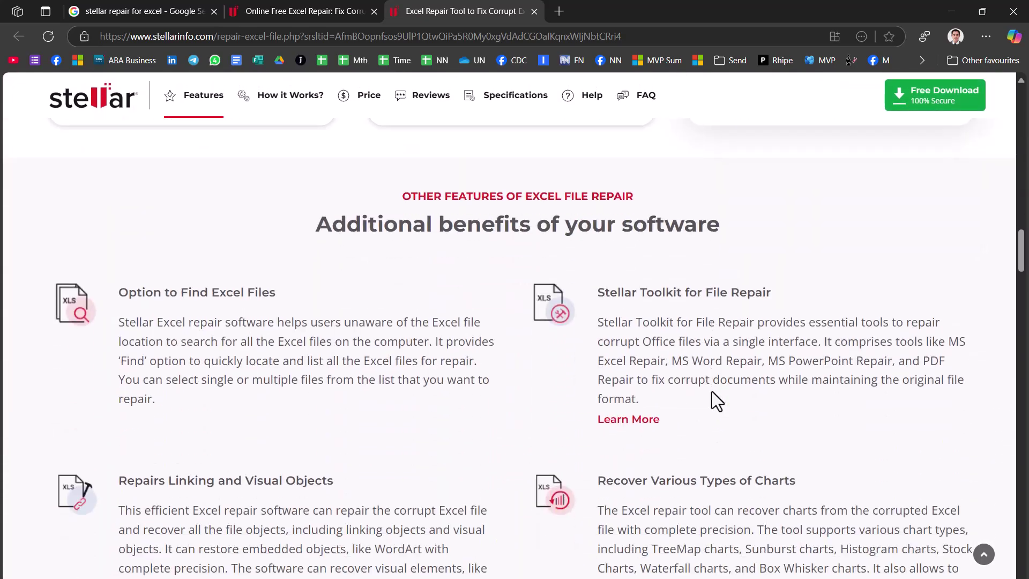
{"action": "scroll", "coordinate": [712, 389], "scroll_direction": "down", "scroll_amount": 2}
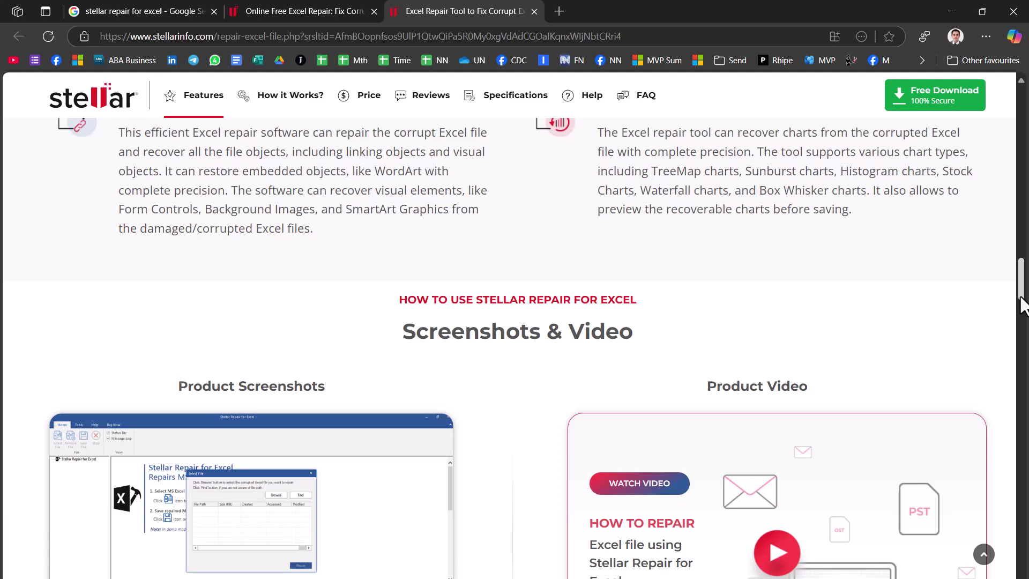
{"action": "scroll", "coordinate": [1024, 335], "scroll_direction": "down", "scroll_amount": 10}
{"action": "left_click_drag", "start_coordinate": [1025, 345], "coordinate": [1021, 107]}
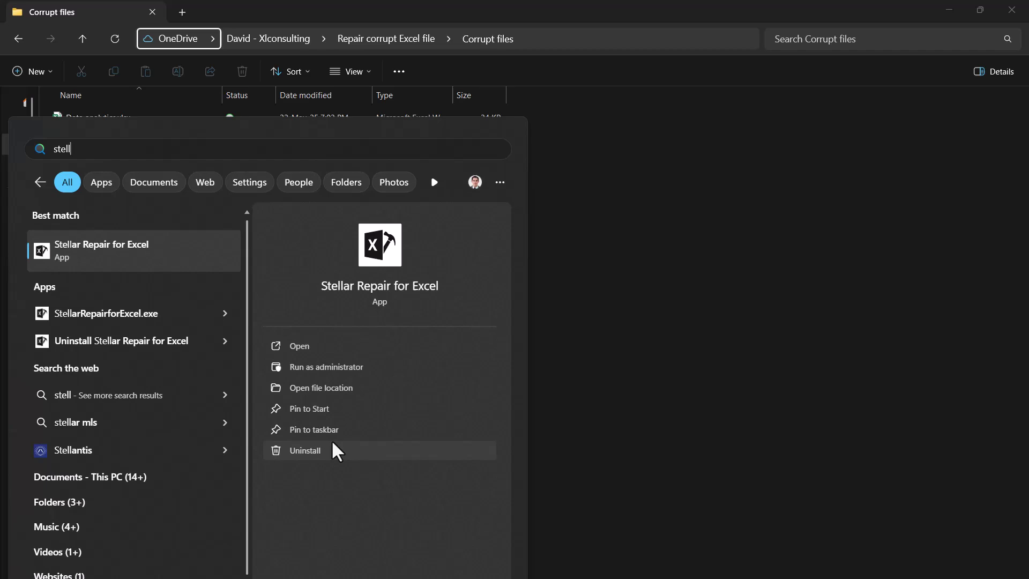
Launch Stellar Repair for Excel from the Start menu's 'stell' search results
{"action": "left_click", "coordinate": [83, 242]}
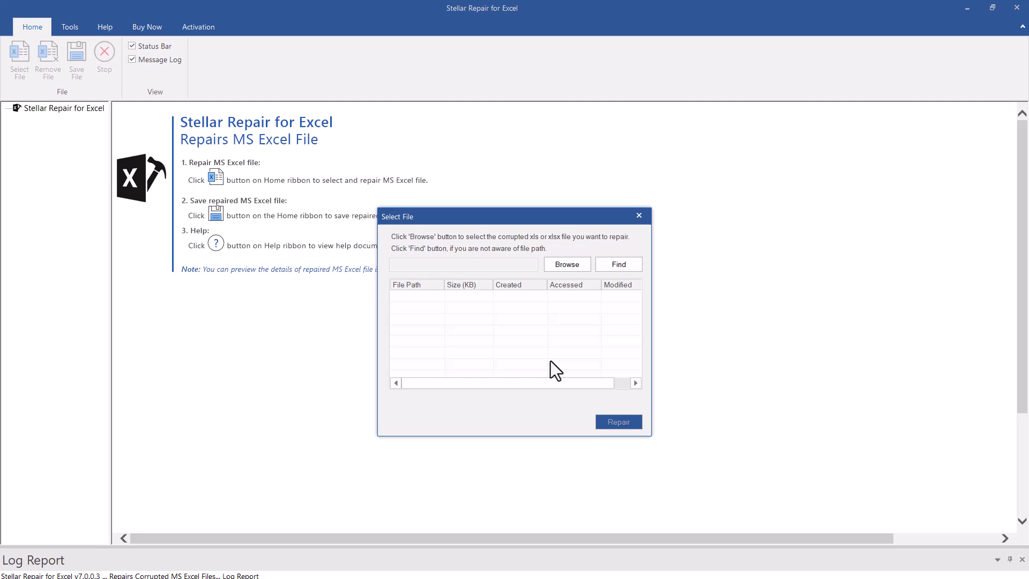
In the Browse dialog, go to the Corrupt files folder by pasting its copied path
{"action": "left_click", "coordinate": [580, 268]}
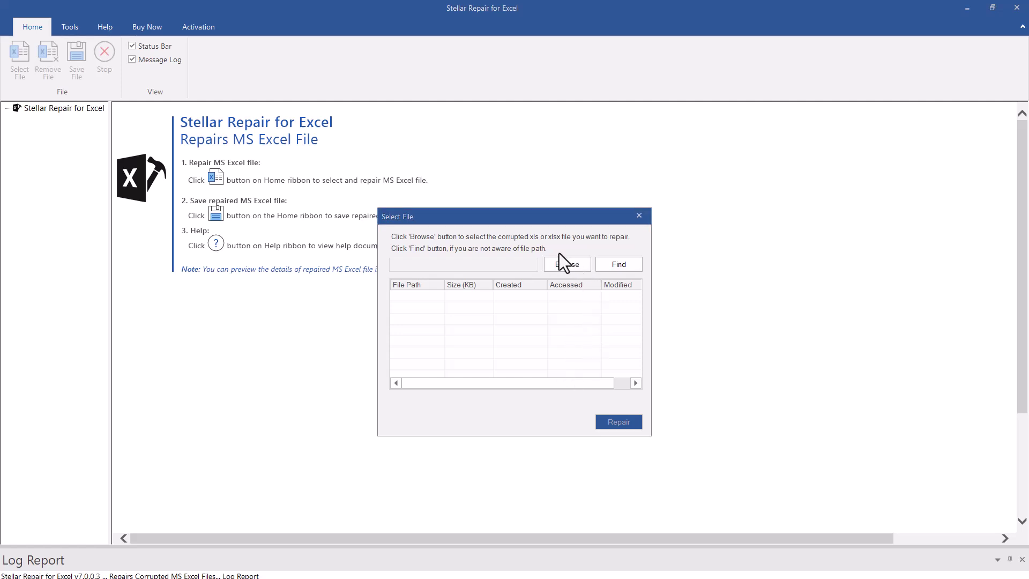
{"action": "left_click", "coordinate": [665, 257]}
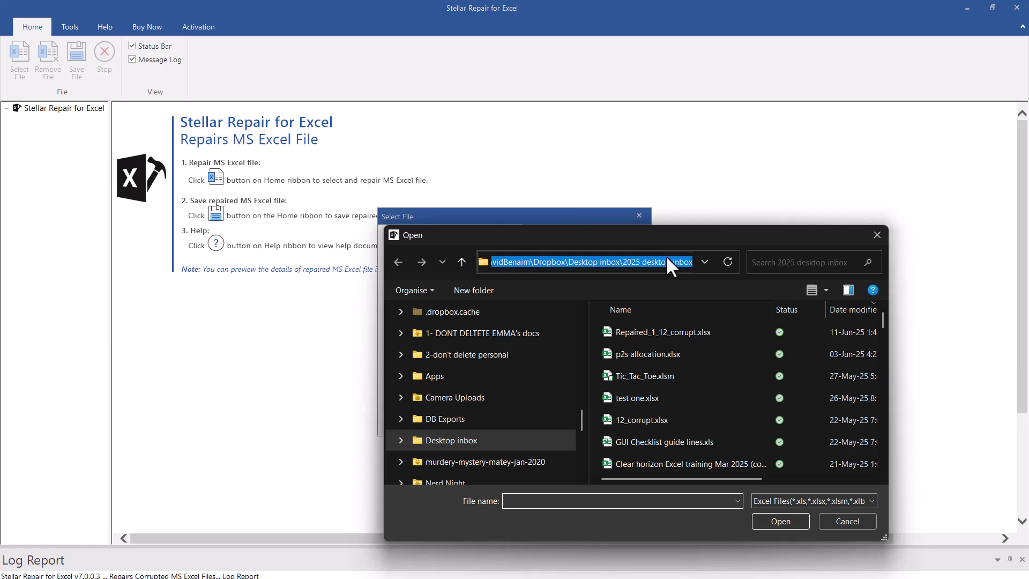
{"action": "right_click", "coordinate": [666, 258]}
{"action": "left_click", "coordinate": [699, 313]}
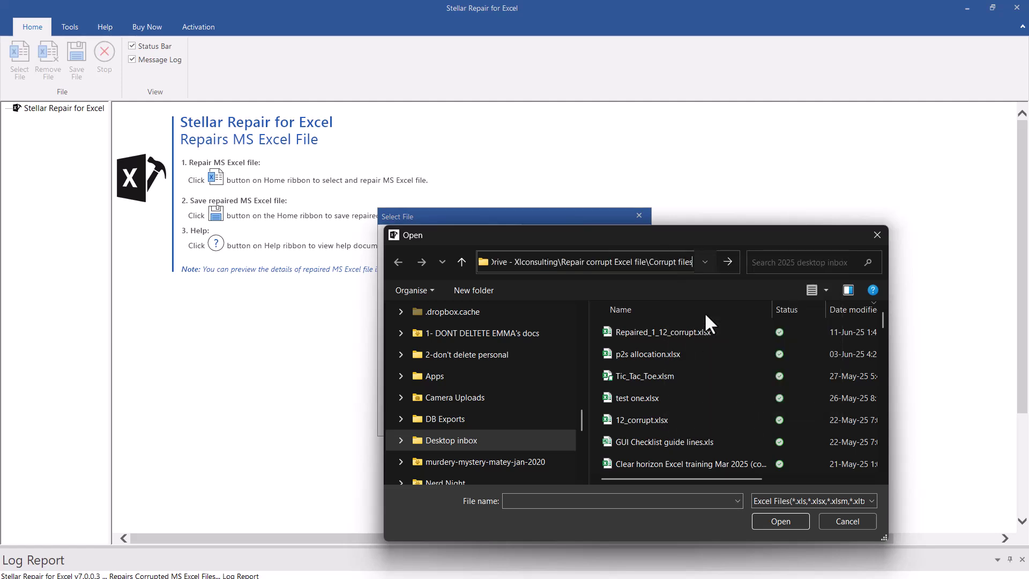
{"action": "key", "text": "ctrl+a"}
{"action": "key", "text": "Return"}
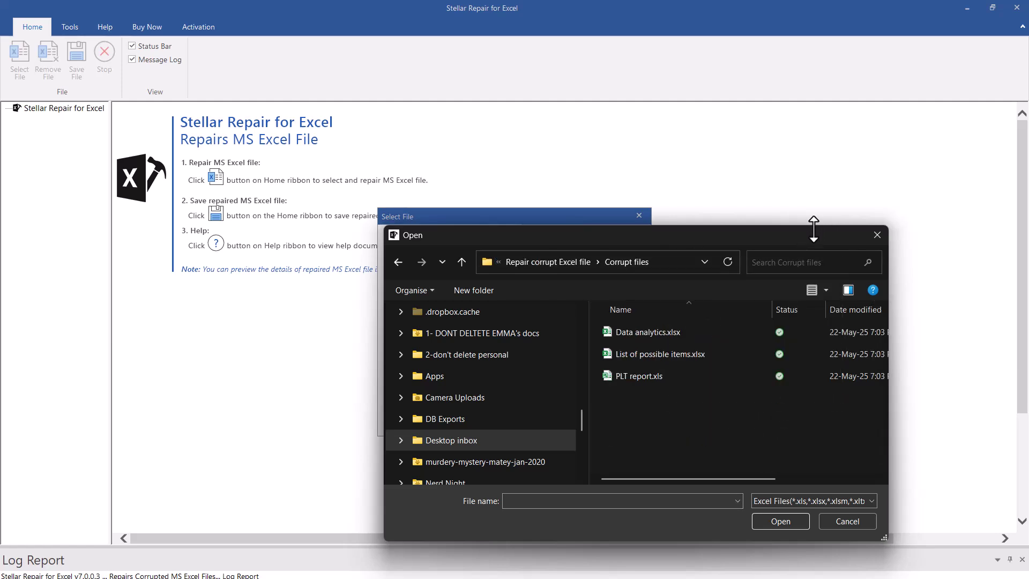
{"action": "left_click", "coordinate": [665, 256]}
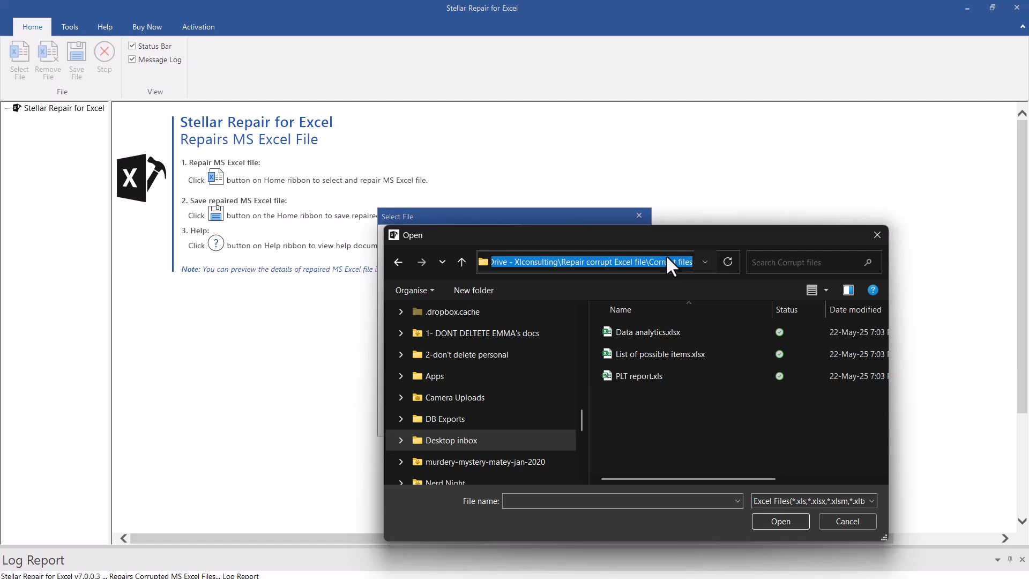
{"action": "key", "text": "super+v"}
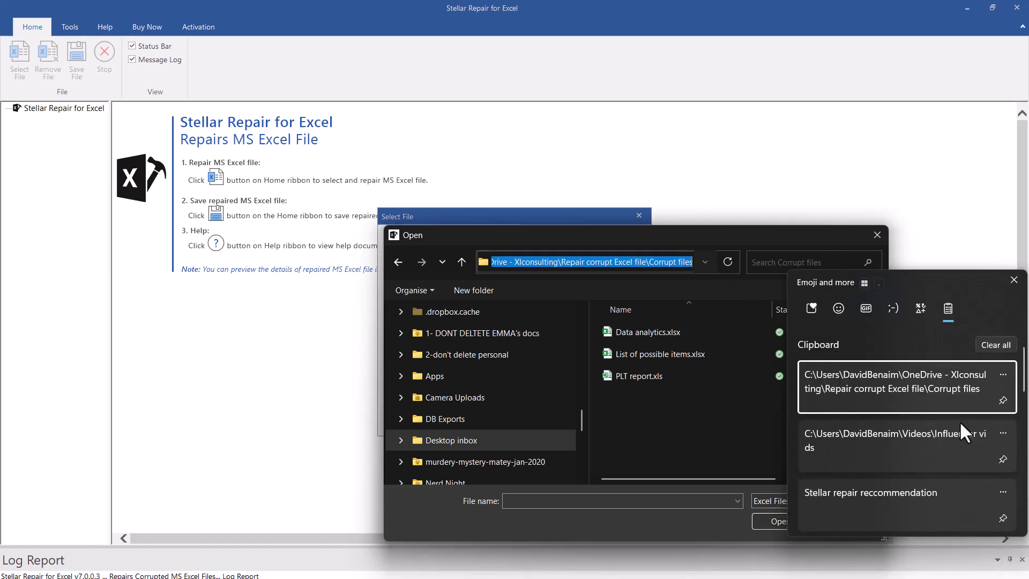
{"action": "left_click", "coordinate": [1014, 279]}
{"action": "left_click", "coordinate": [697, 435]}
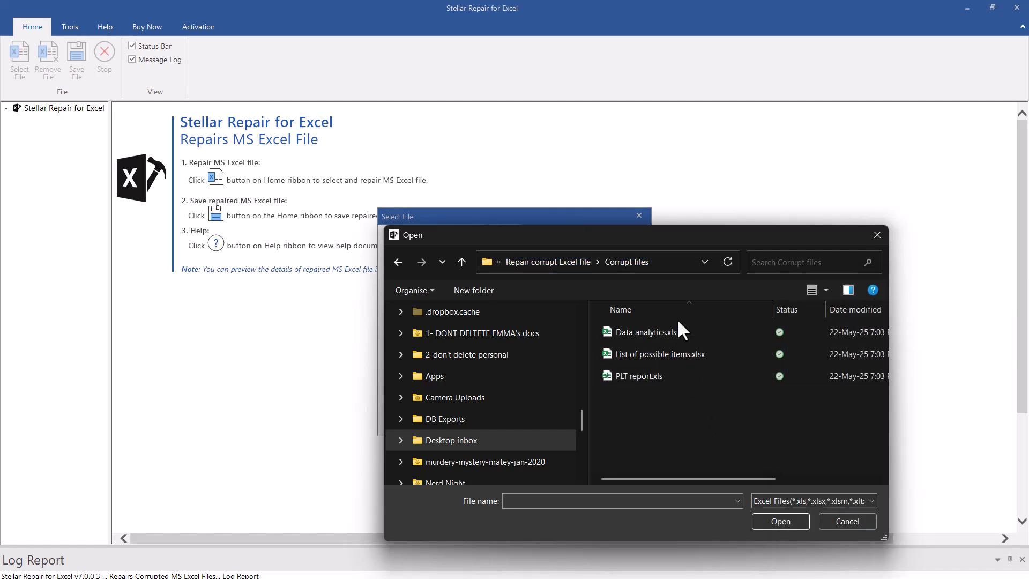
Add Data analytics.xlsx and PLT report.xls to the repair list
{"action": "left_click", "coordinate": [696, 329]}
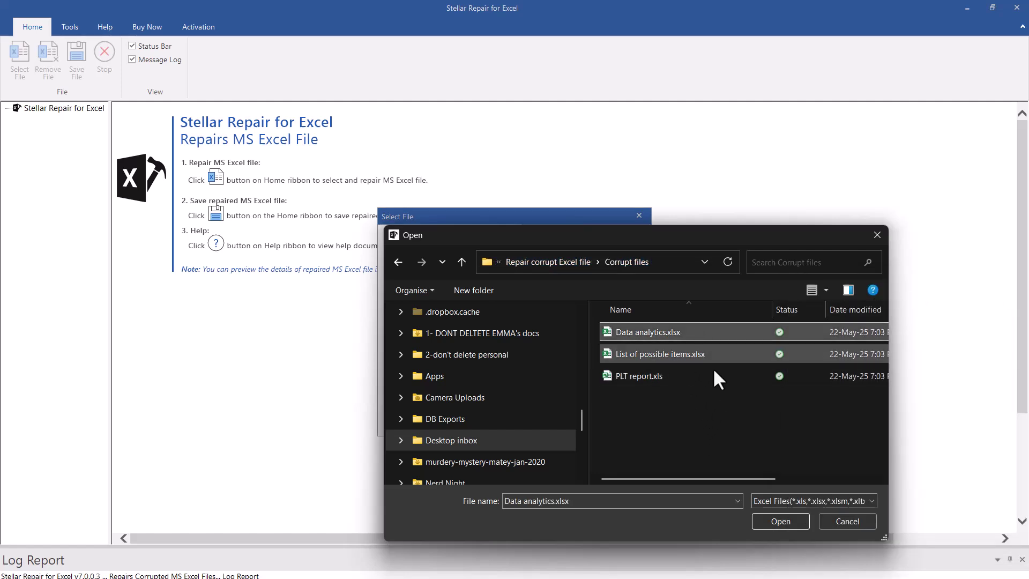
{"action": "left_click", "coordinate": [780, 521]}
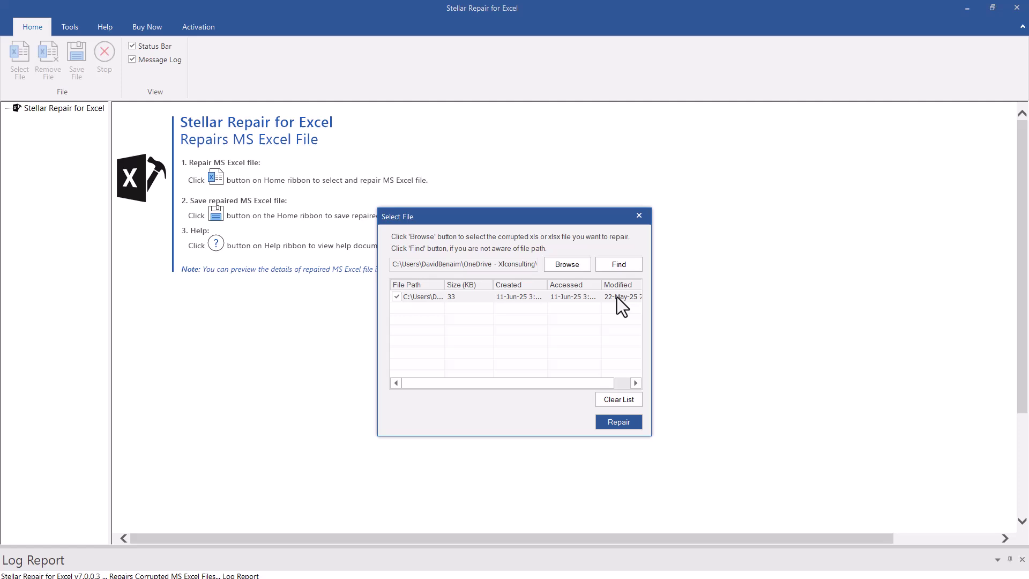
{"action": "left_click", "coordinate": [624, 426]}
{"action": "left_click", "coordinate": [558, 263]}
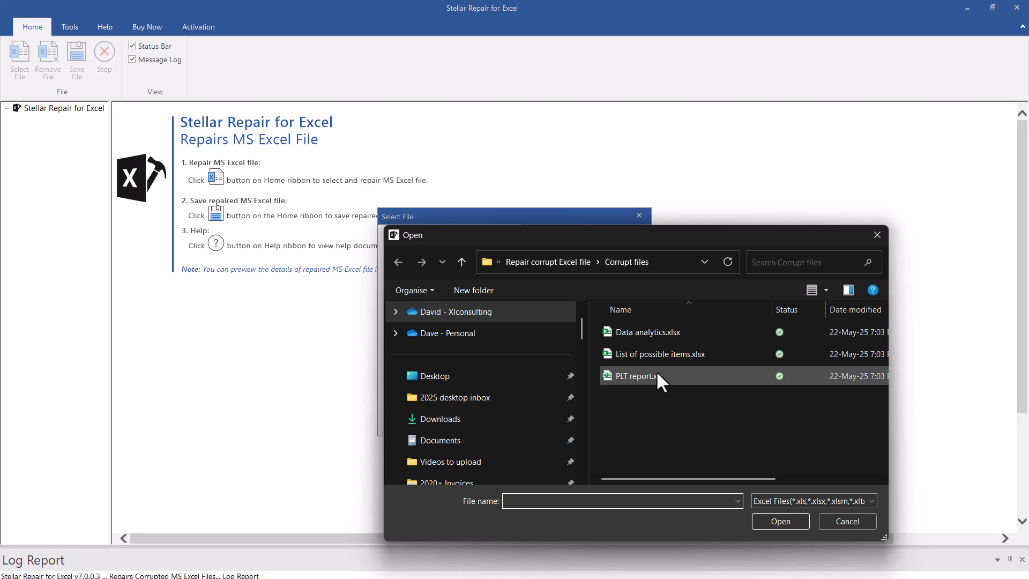
{"action": "left_click", "coordinate": [656, 371]}
{"action": "left_click", "coordinate": [771, 524]}
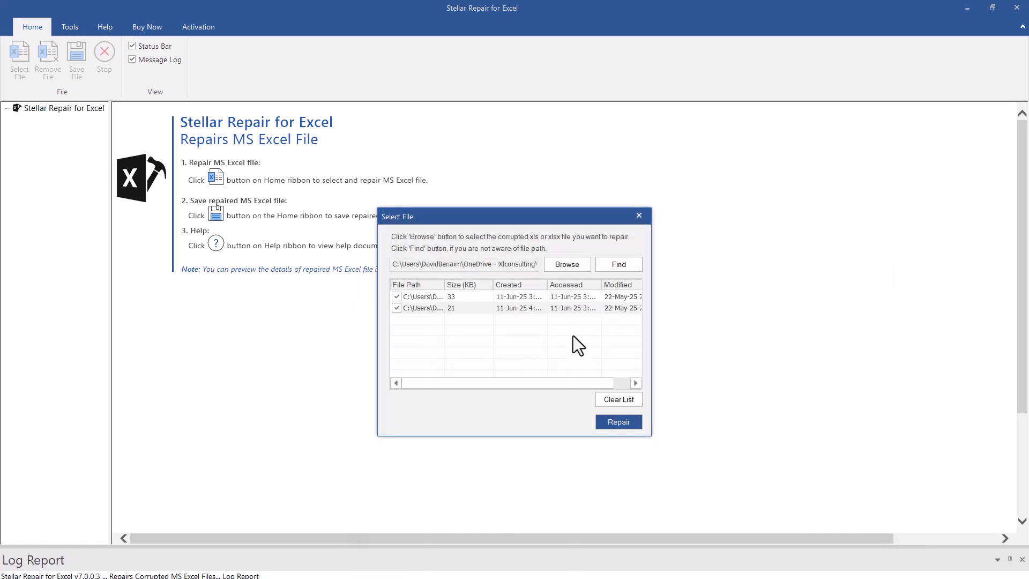
Repair both listed workbooks, dismiss the Limited Preview notice, and save them to the Default Location
{"action": "left_click", "coordinate": [626, 422]}
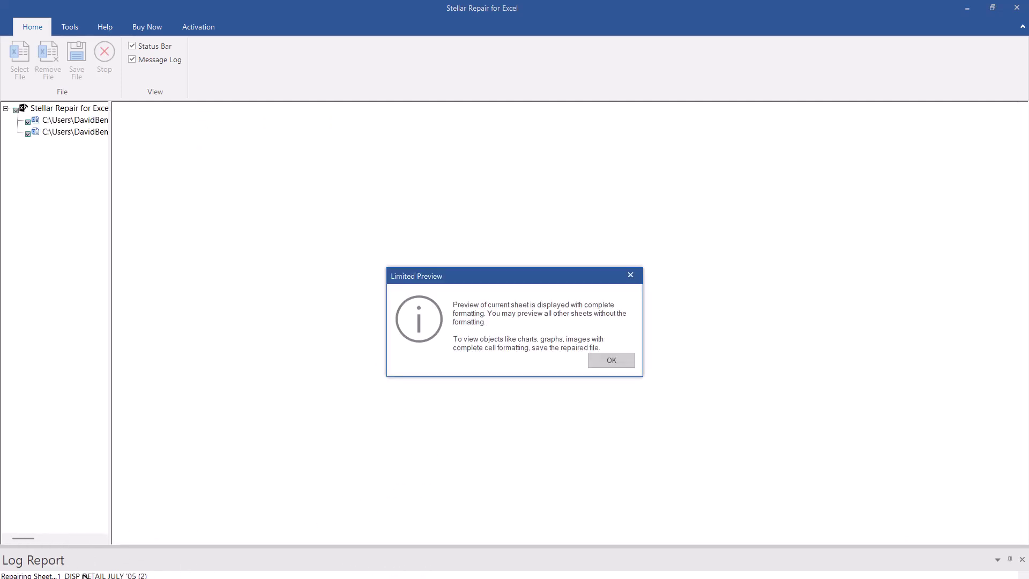
{"action": "left_click", "coordinate": [605, 360]}
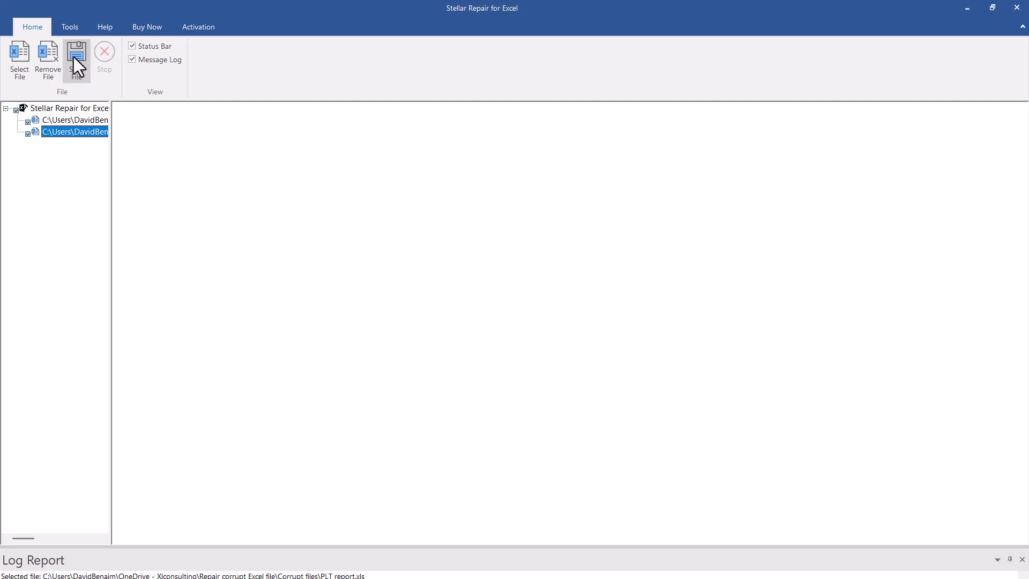
{"action": "left_click", "coordinate": [75, 72]}
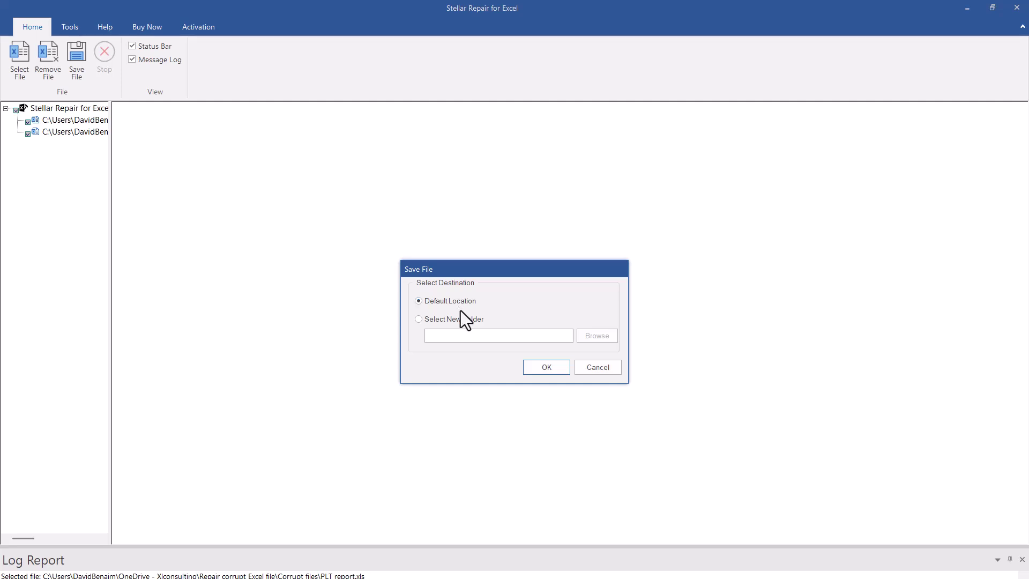
{"action": "left_click", "coordinate": [542, 370]}
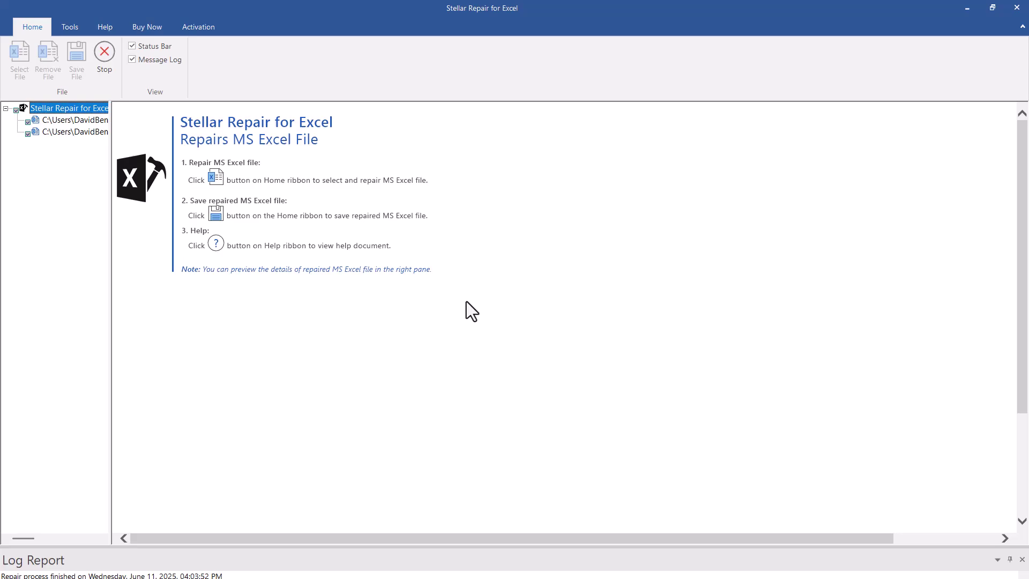
Switch to the Corrupt files folder and select Repaired_1_Data analytics.xlsx
{"action": "key", "text": "alt+Tab"}
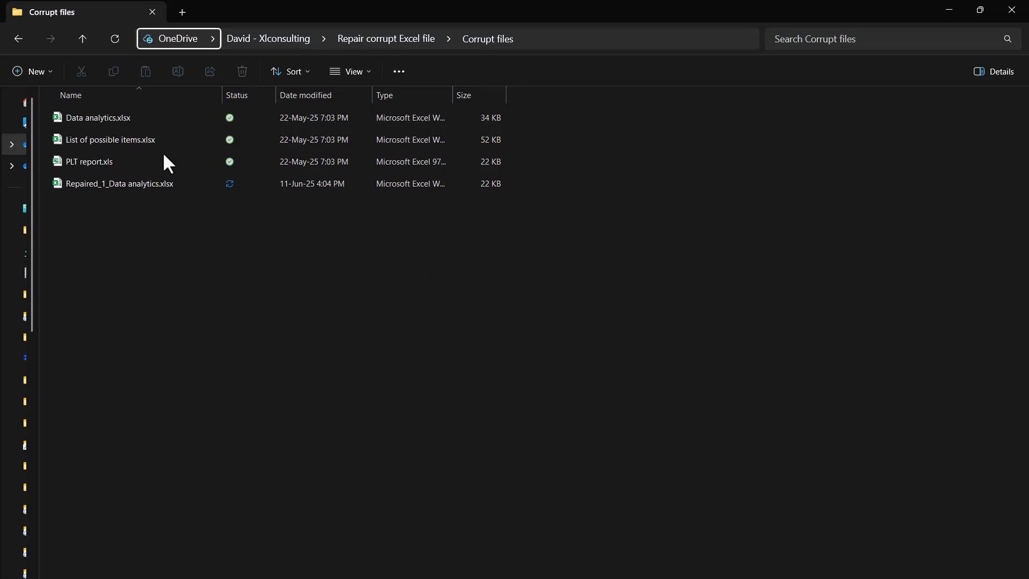
{"action": "left_click", "coordinate": [79, 187]}
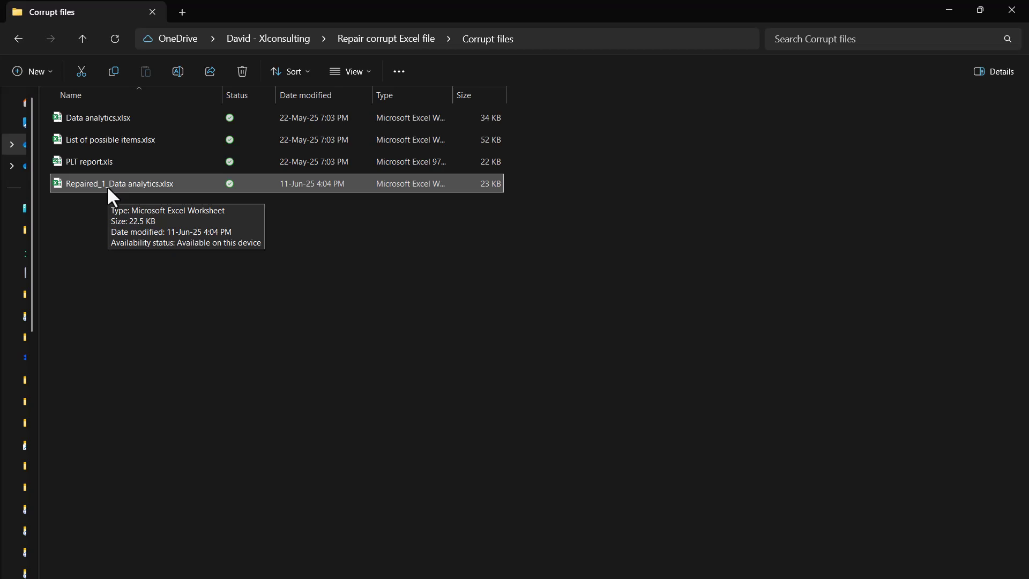
Open Repaired_1_Data analytics.xlsx and inspect its cells from F1 and A6 to the D9 data bar
{"action": "double_click", "coordinate": [187, 183]}
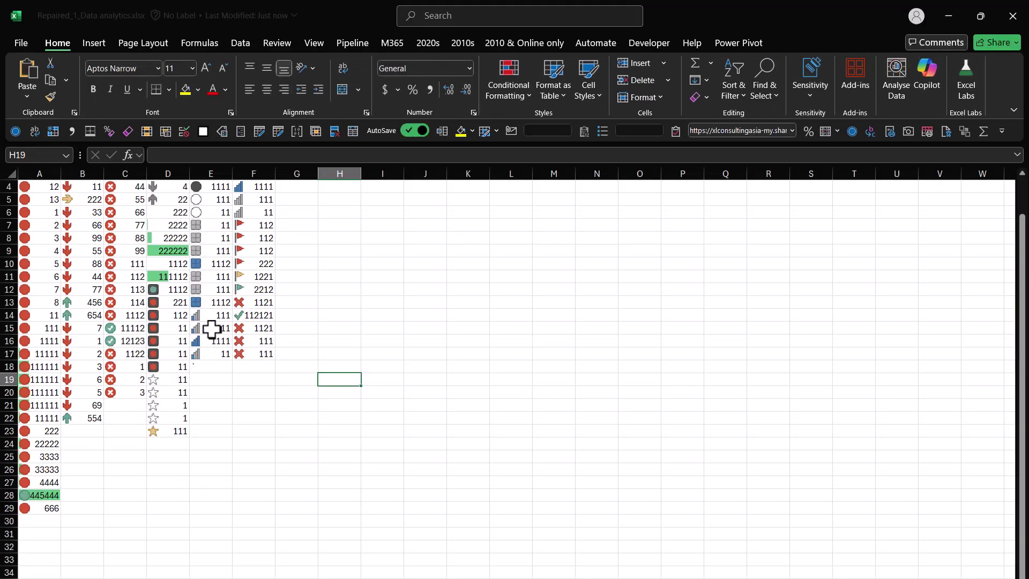
{"action": "left_click", "coordinate": [277, 266]}
{"action": "key", "text": "Left"}
{"action": "key", "text": "Up"}
{"action": "key", "text": "Up"}
{"action": "key", "text": "Up"}
{"action": "key", "text": "Up"}
{"action": "key", "text": "Up"}
{"action": "key", "text": "Up"}
{"action": "key", "text": "Up"}
{"action": "key", "text": "Up"}
{"action": "key", "text": "Up"}
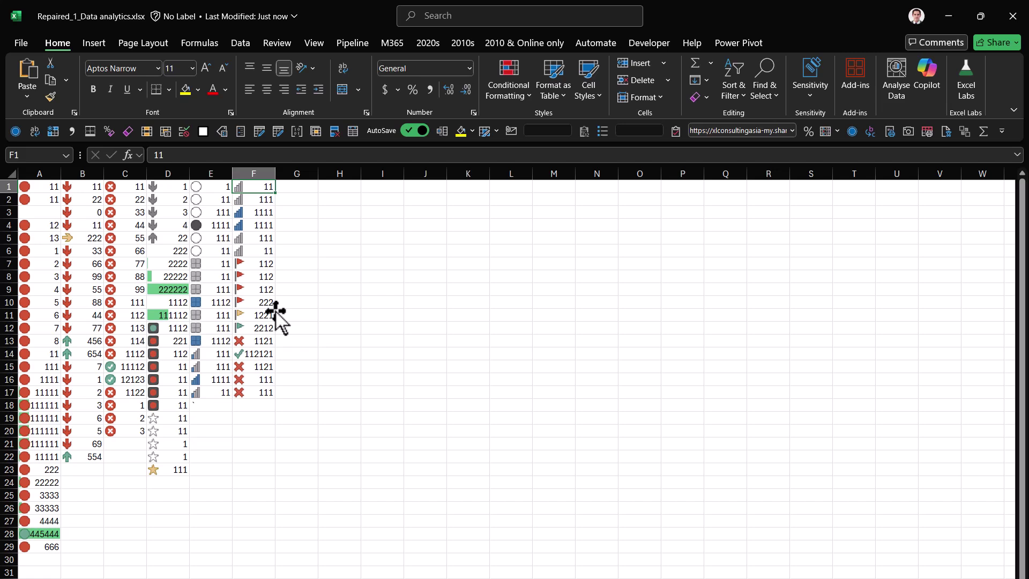
{"action": "key", "text": "Left"}
{"action": "key", "text": "Left"}
{"action": "key", "text": "Left"}
{"action": "key", "text": "Left"}
{"action": "key", "text": "Left"}
{"action": "key", "text": "Down"}
{"action": "key", "text": "Down"}
{"action": "key", "text": "Down"}
{"action": "key", "text": "Down"}
{"action": "key", "text": "Down"}
{"action": "key", "text": "Right"}
{"action": "key", "text": "Down"}
{"action": "key", "text": "Down"}
{"action": "key", "text": "Down"}
{"action": "key", "text": "Right"}
{"action": "key", "text": "Right"}
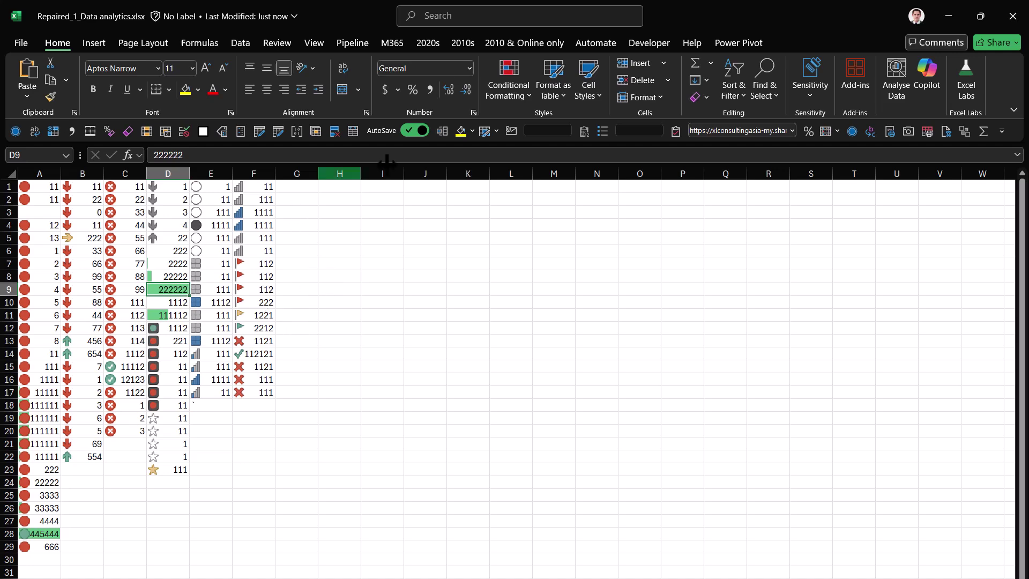
Browse the Conditional Formatting and Format as Table galleries, then close them
{"action": "left_click", "coordinate": [516, 81]}
{"action": "left_click", "coordinate": [557, 85]}
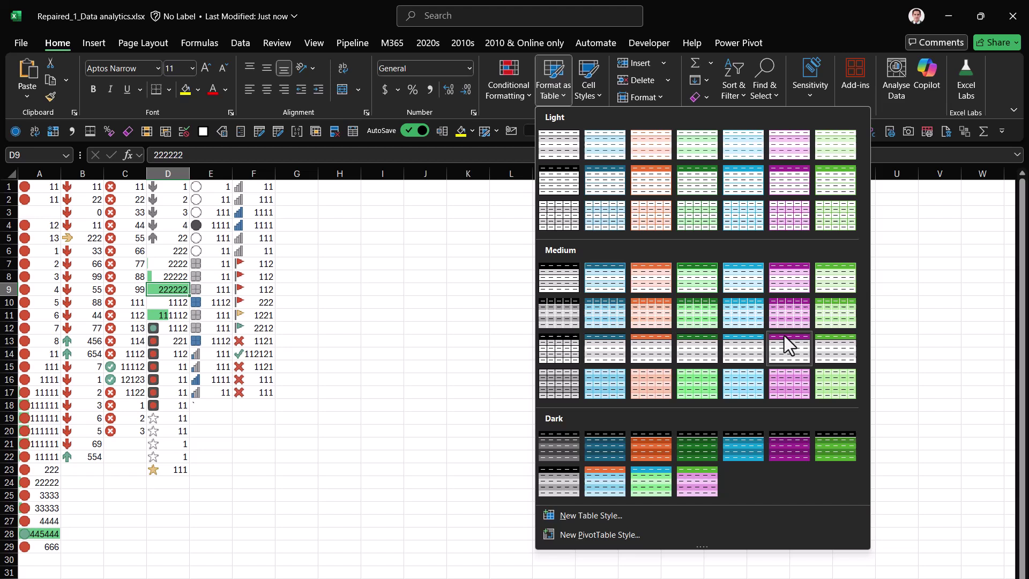
{"action": "left_click", "coordinate": [407, 289]}
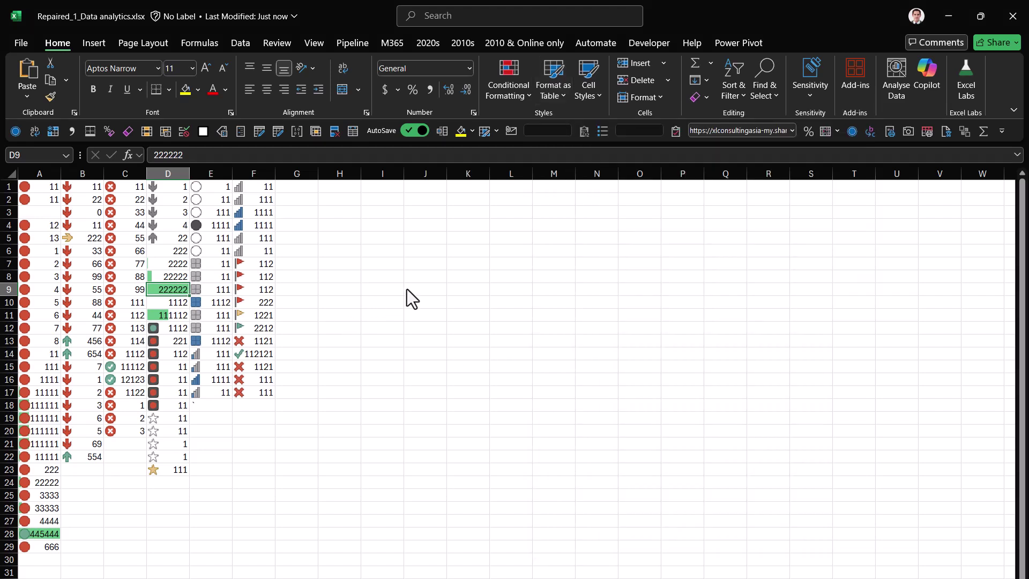
{"action": "left_click", "coordinate": [483, 252]}
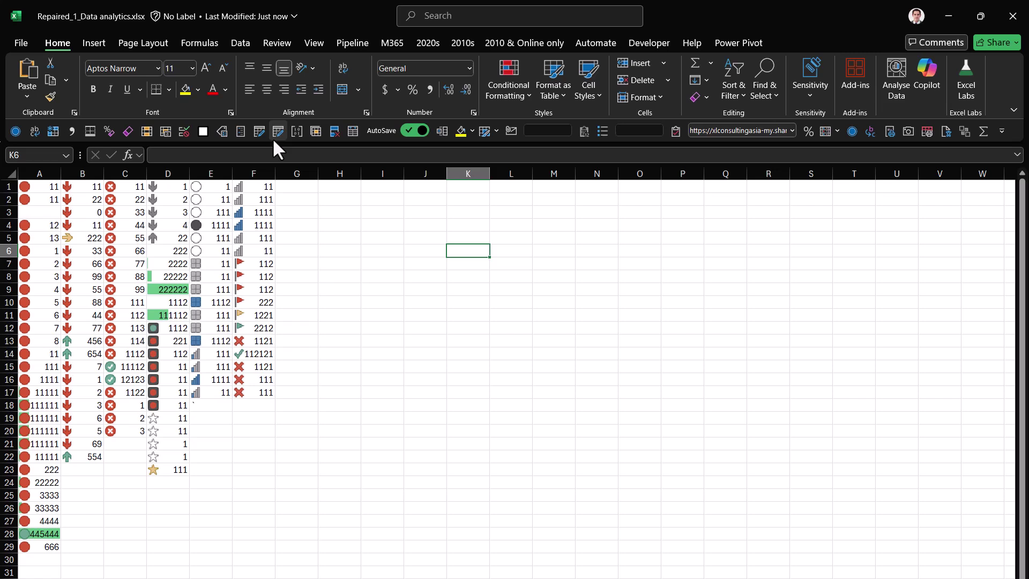
Check the picture insertion options on the Insert tab, then close them
{"action": "left_click", "coordinate": [95, 43]}
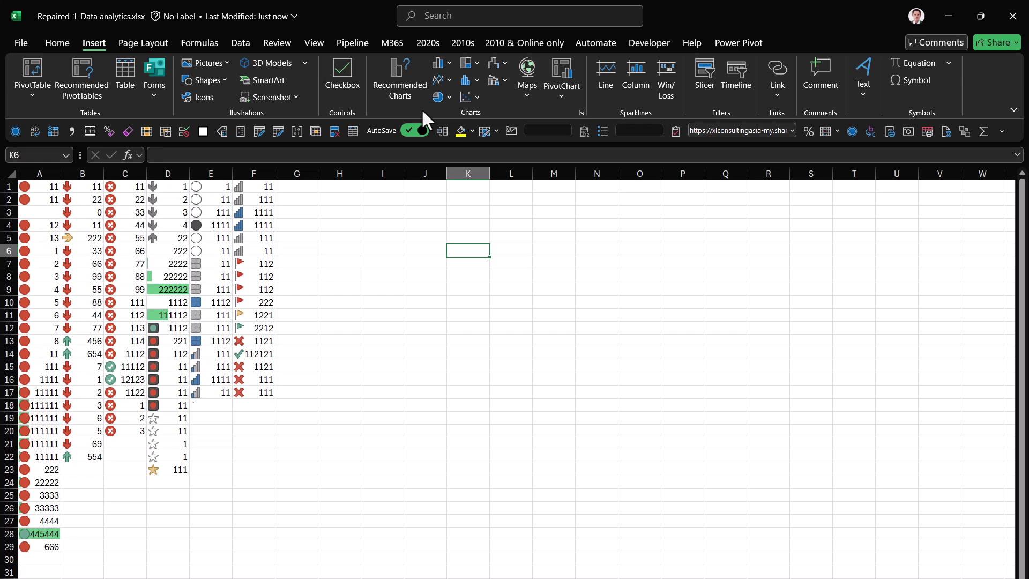
{"action": "left_click", "coordinate": [211, 64]}
{"action": "mouse_move", "coordinate": [239, 97]}
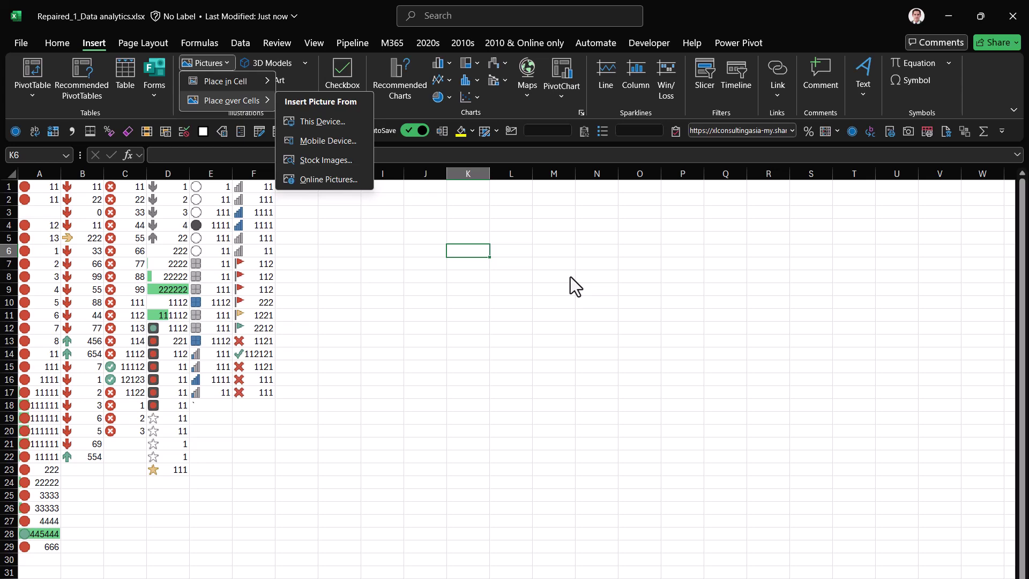
{"action": "left_click", "coordinate": [587, 271]}
{"action": "left_click", "coordinate": [483, 277]}
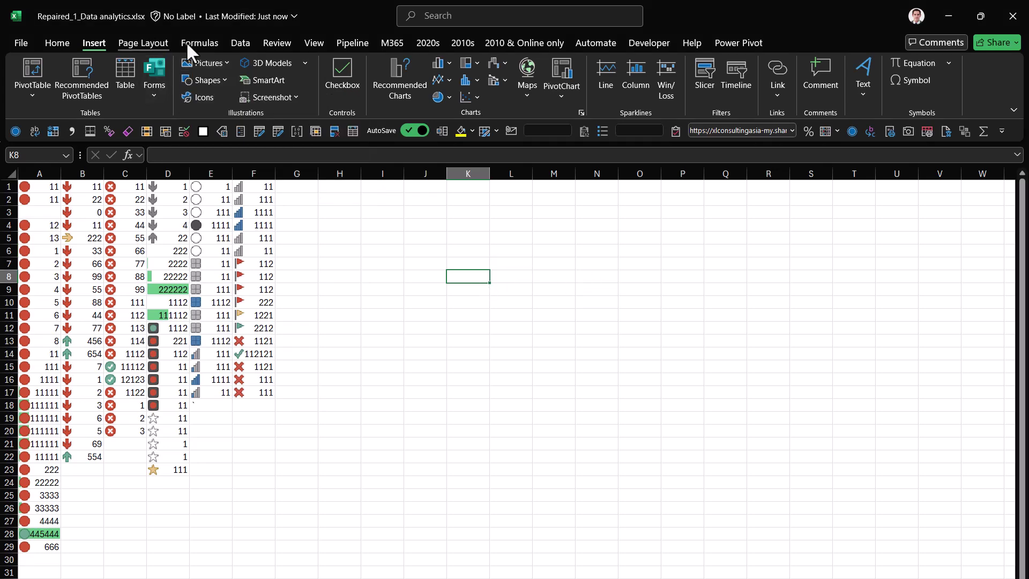
Check the Get Data sources list on the Data tab, then show the View tab settings
{"action": "left_click", "coordinate": [236, 43]}
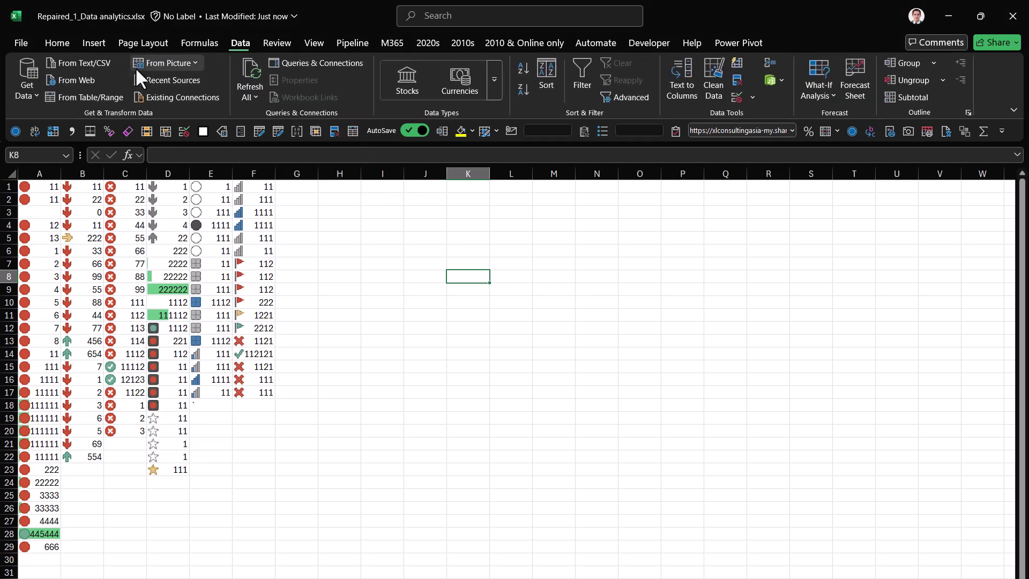
{"action": "left_click", "coordinate": [26, 87]}
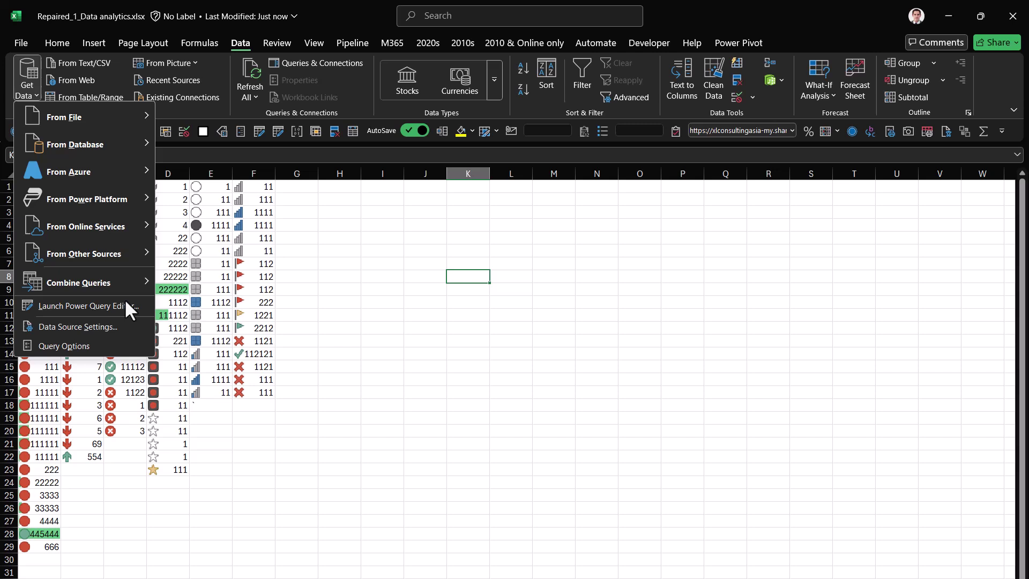
{"action": "left_click", "coordinate": [311, 37]}
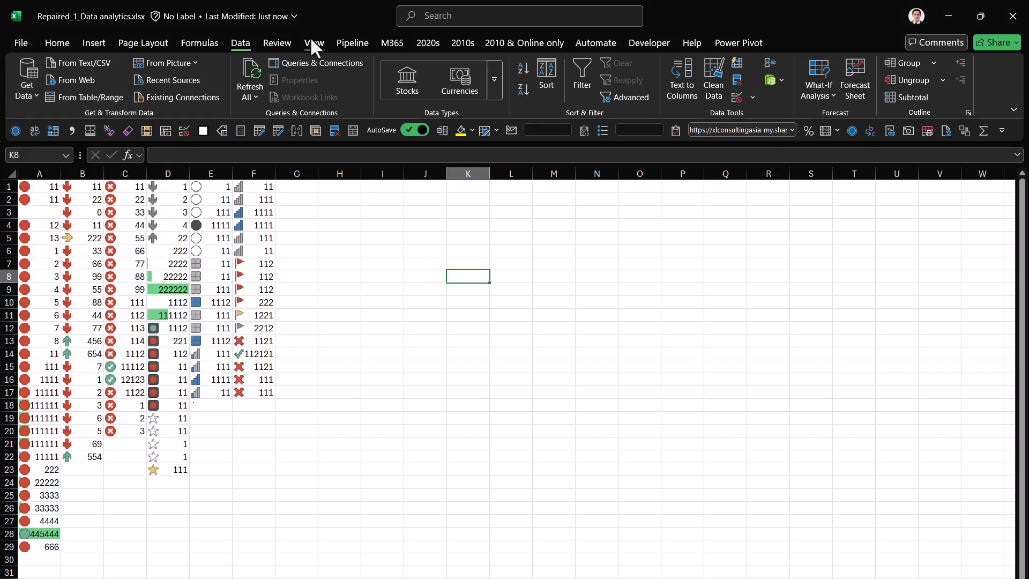
{"action": "left_click", "coordinate": [311, 37]}
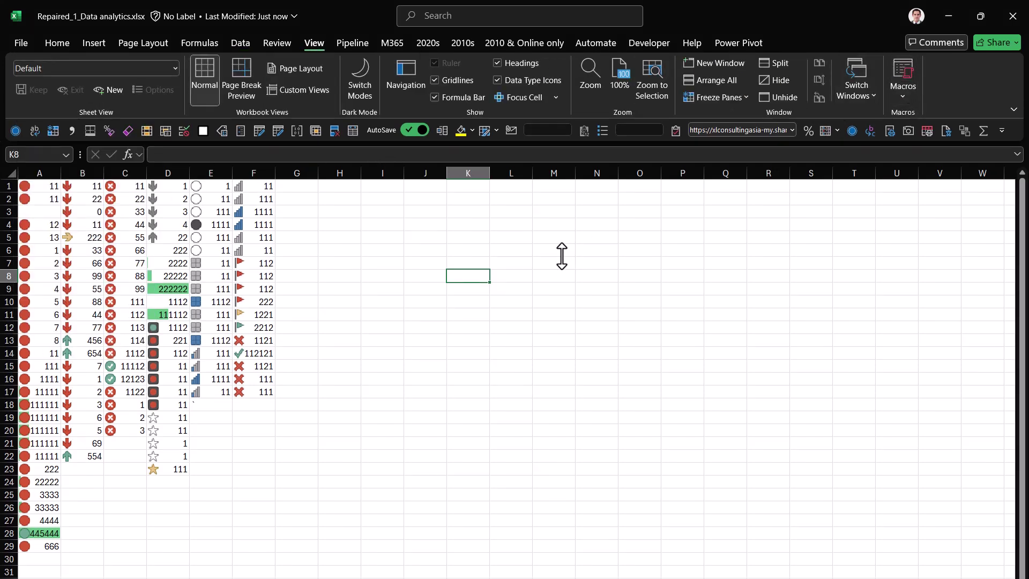
{"action": "left_click", "coordinate": [584, 249]}
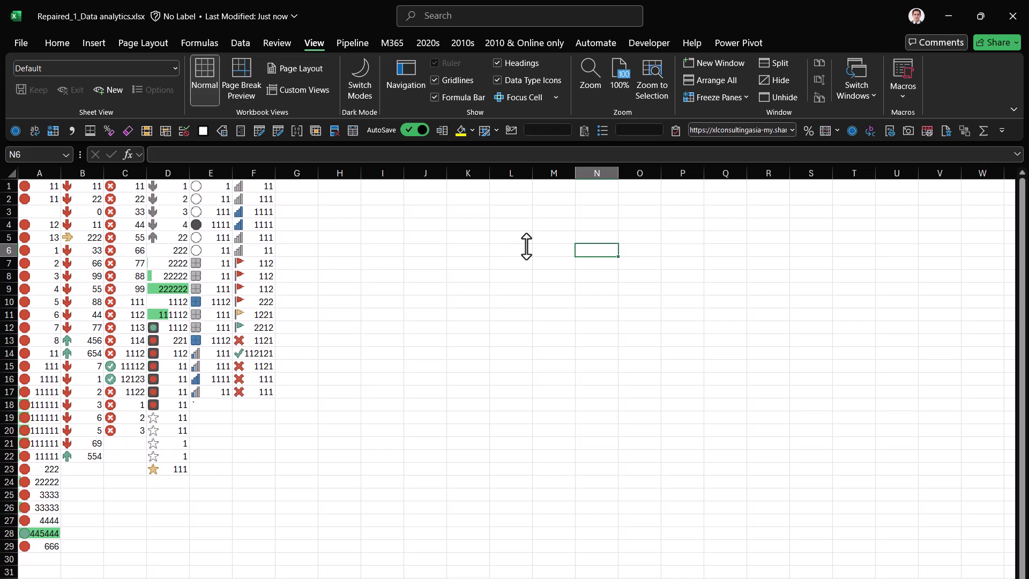
{"action": "left_click", "coordinate": [423, 276]}
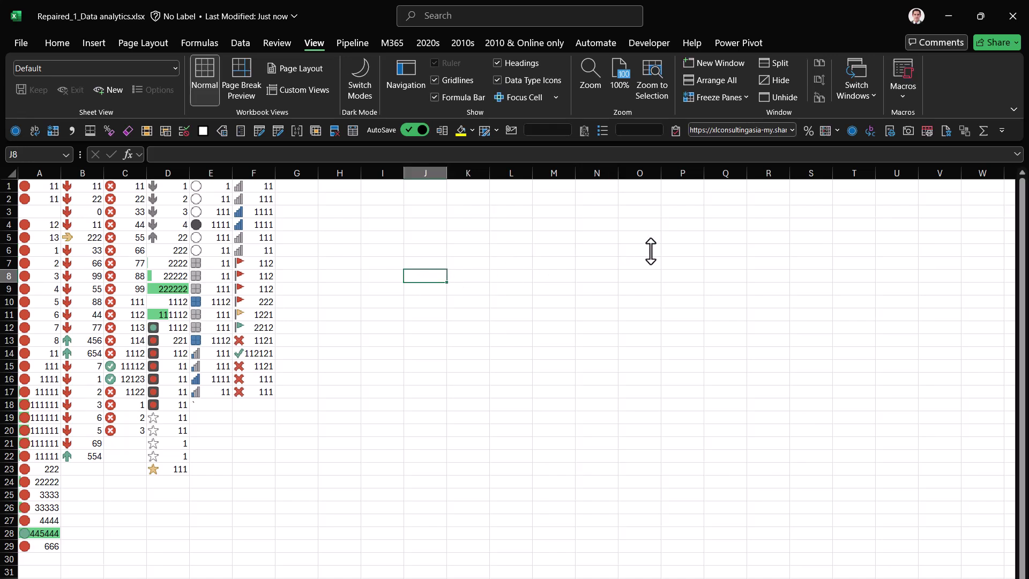